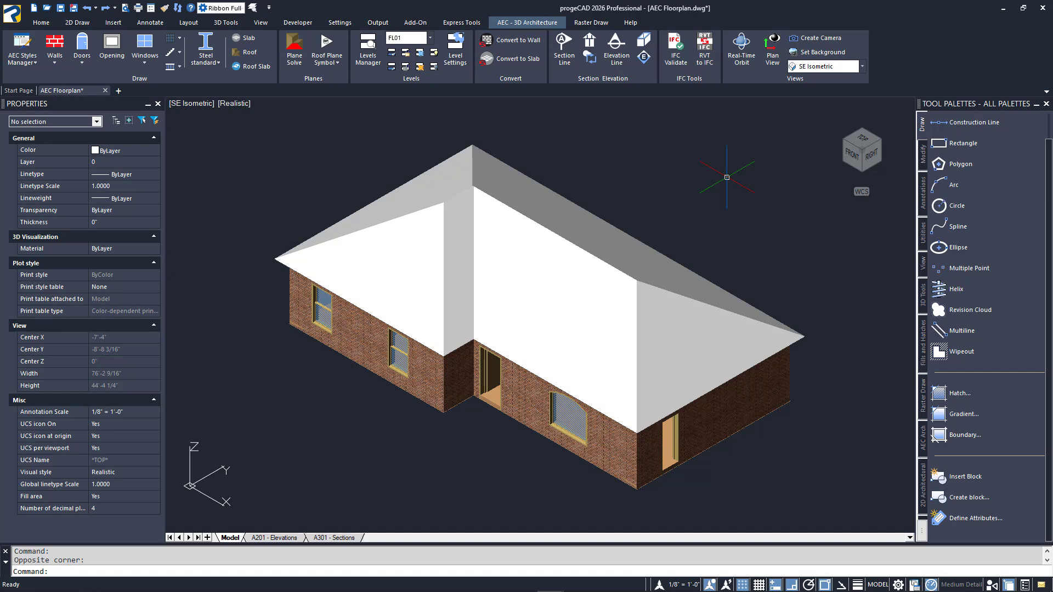
Step: Show the house model from the Top view in the 2D Wireframe visual style
click(863, 140)
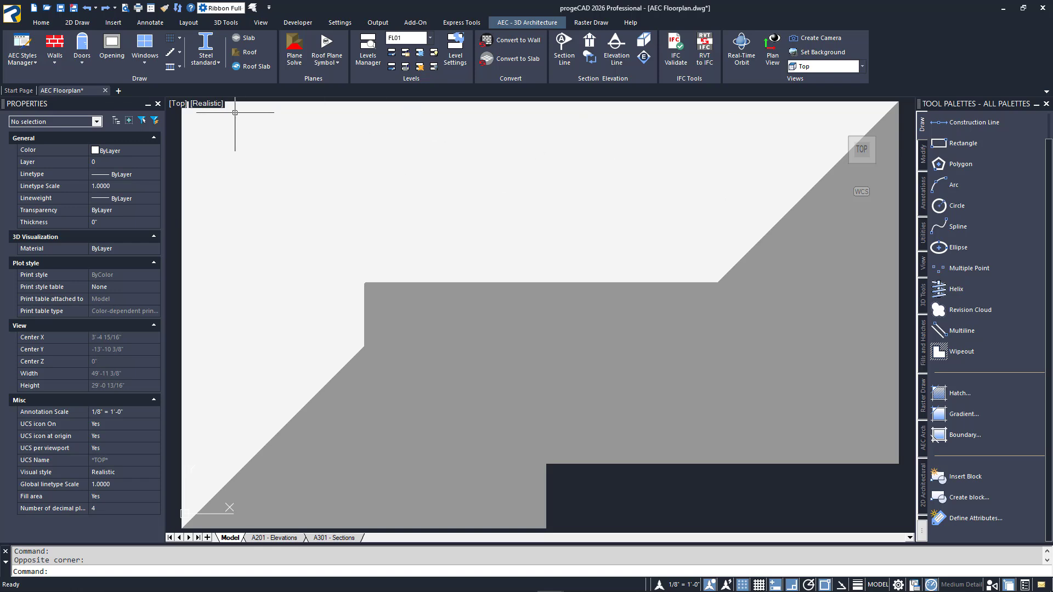
click(211, 104)
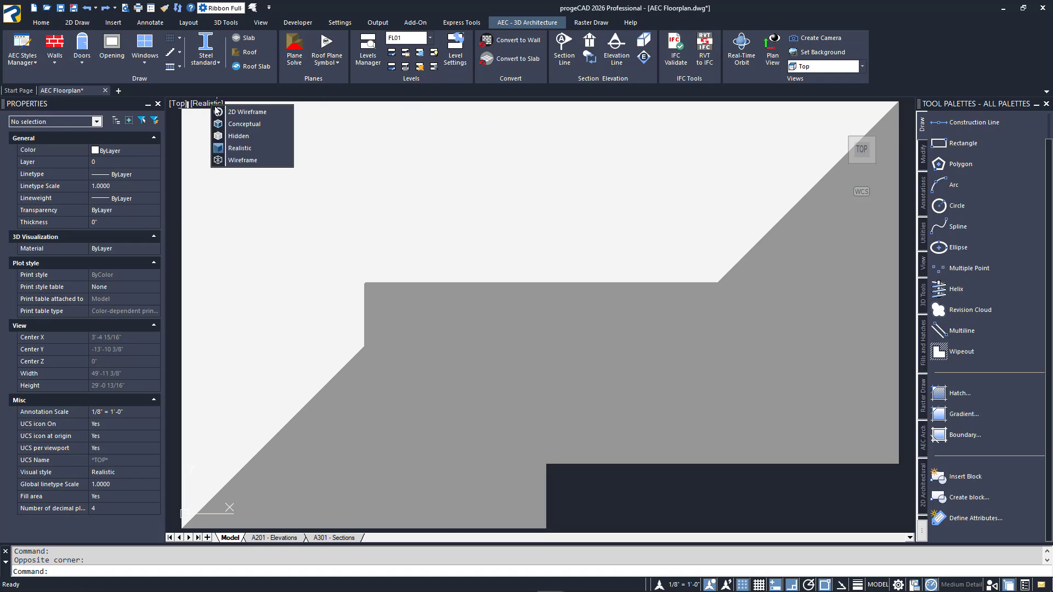
click(245, 112)
scroll(529, 267, down, 5)
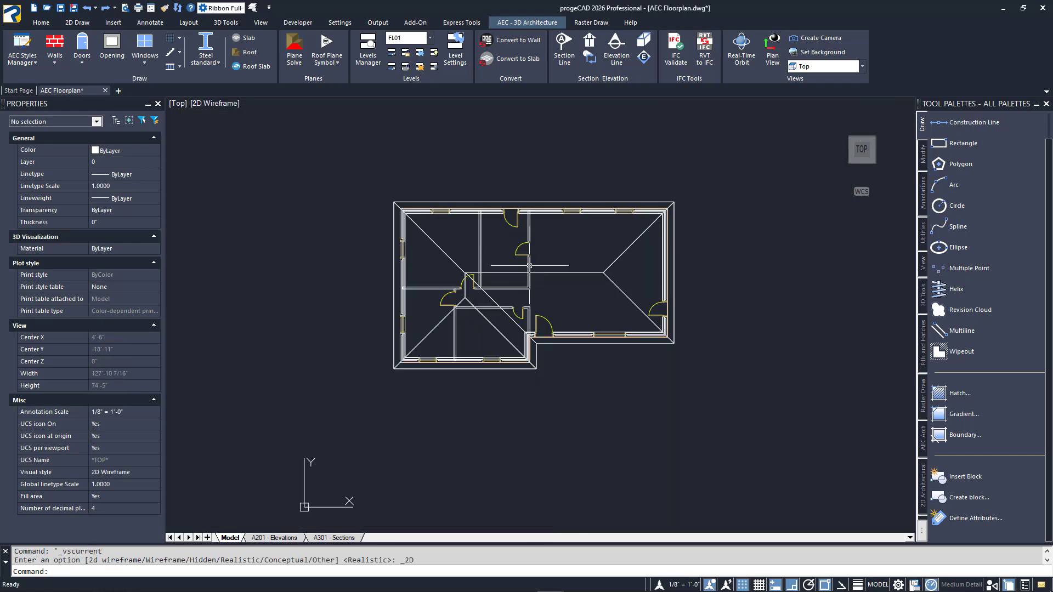
middle_drag(546, 284, 552, 302)
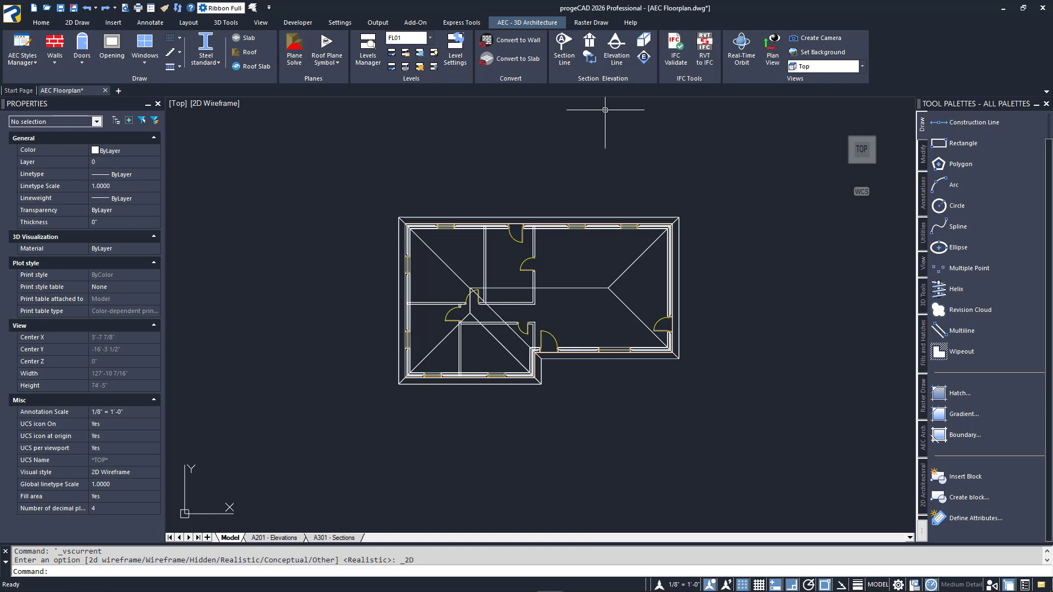
Step: Draw a horizontal elevation line below the floor plan and place its elevation above and to the right of the plan, without hidden lines
click(618, 57)
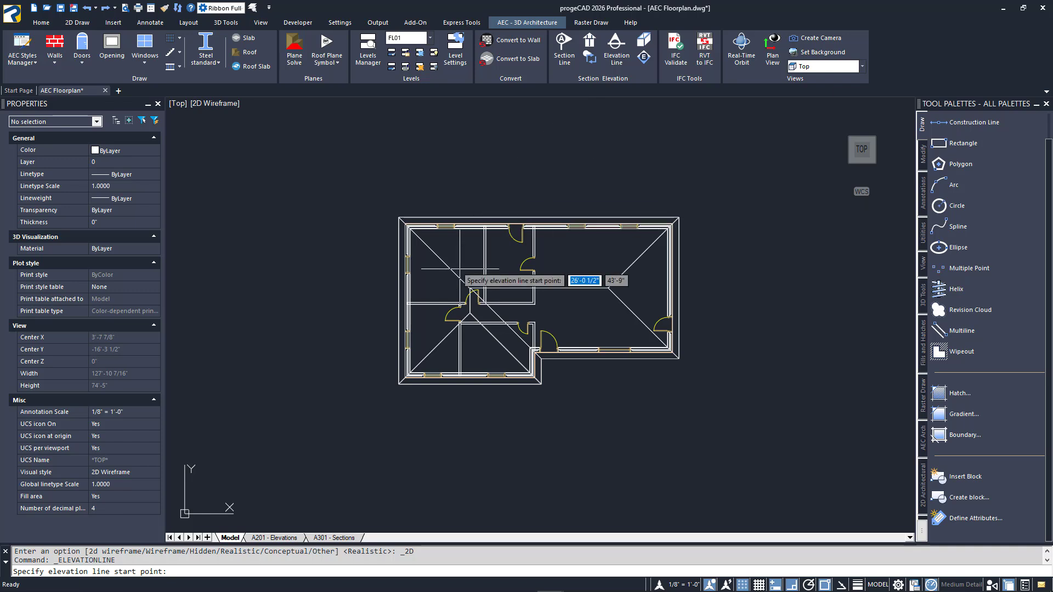
click(367, 406)
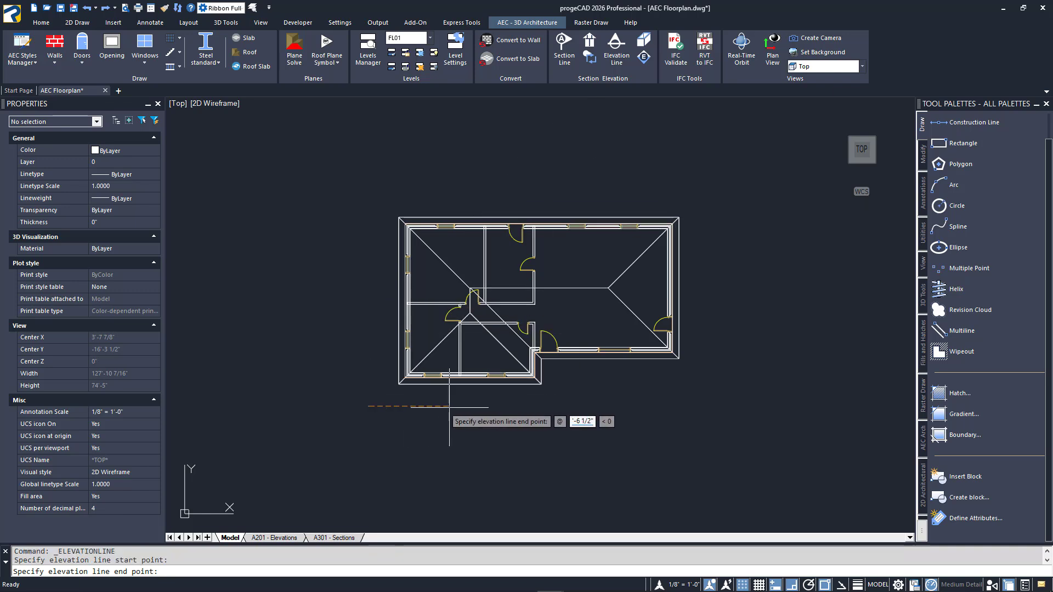
click(712, 407)
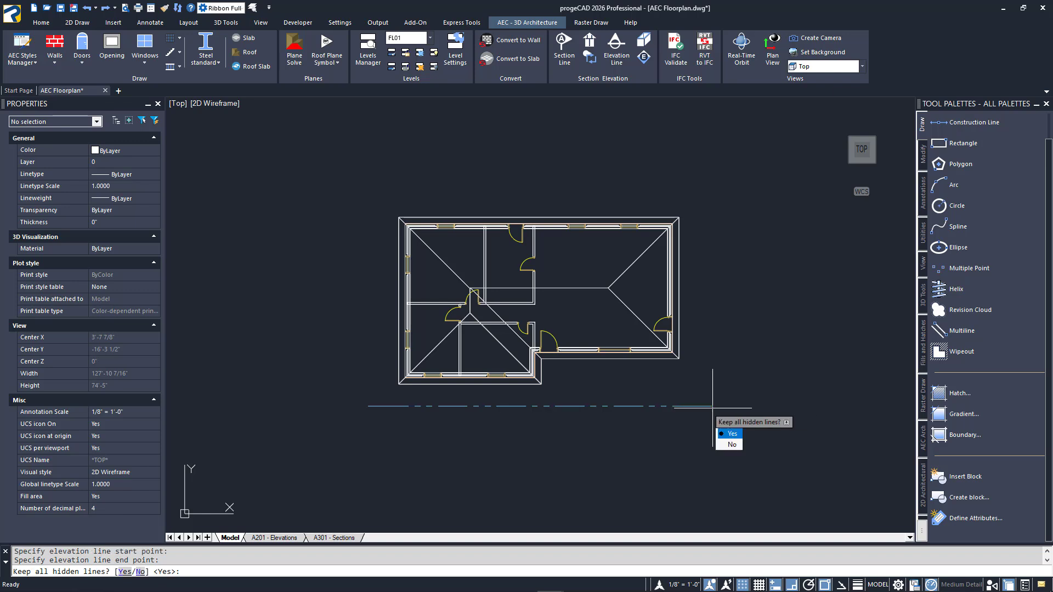
click(721, 445)
scroll(723, 435, down, 1)
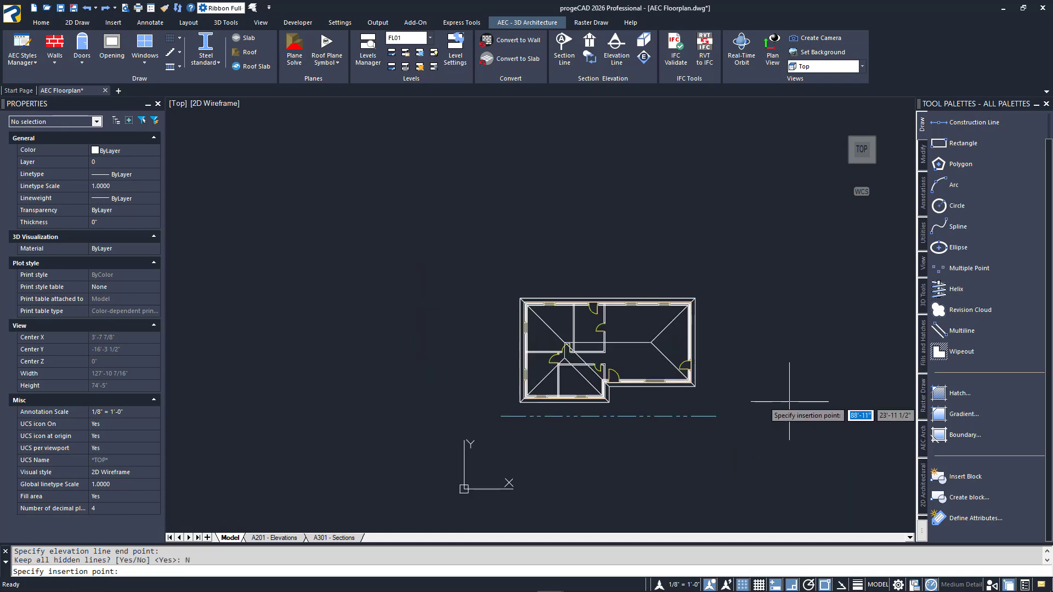
mouse_move(789, 401)
middle_down()
mouse_move(606, 376)
mouse_move(595, 361)
middle_up()
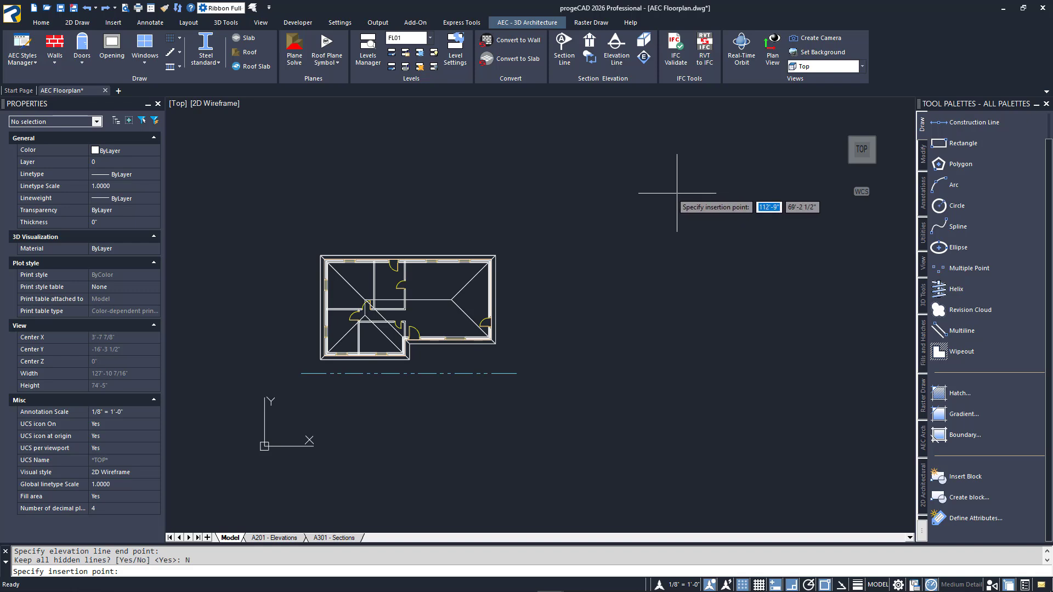
click(681, 170)
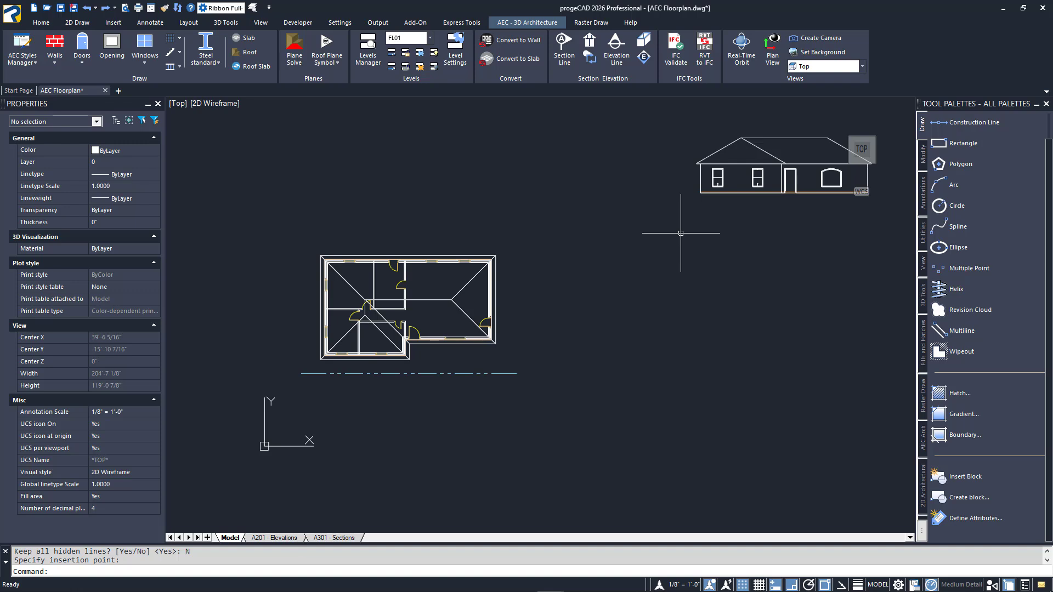
middle_drag(613, 274, 638, 274)
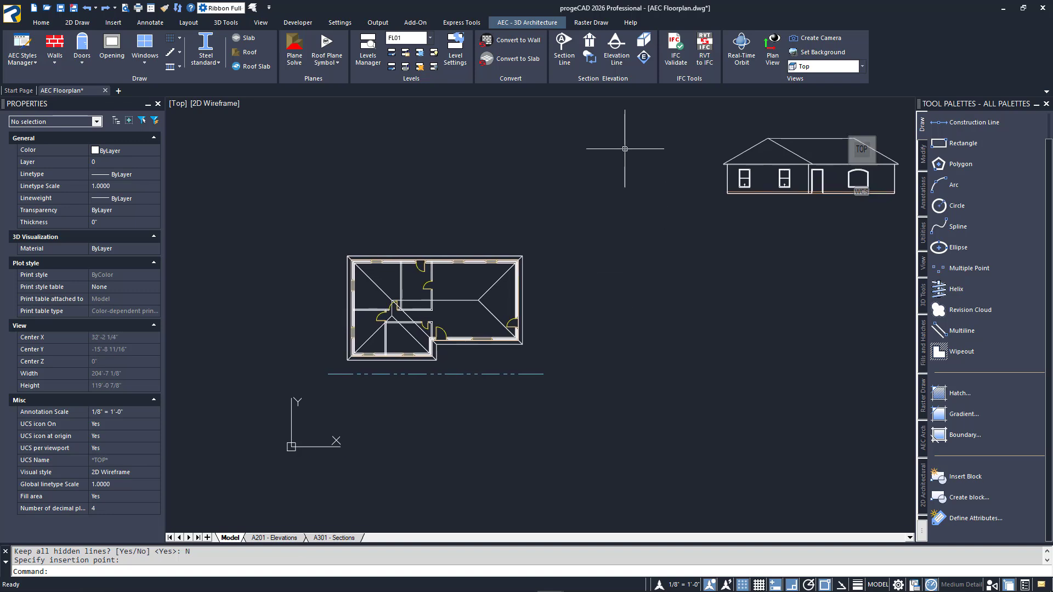
Step: Draw a vertical elevation line along the plan's left side, discard hidden lines, and set the insertion point below the front elevation
click(616, 49)
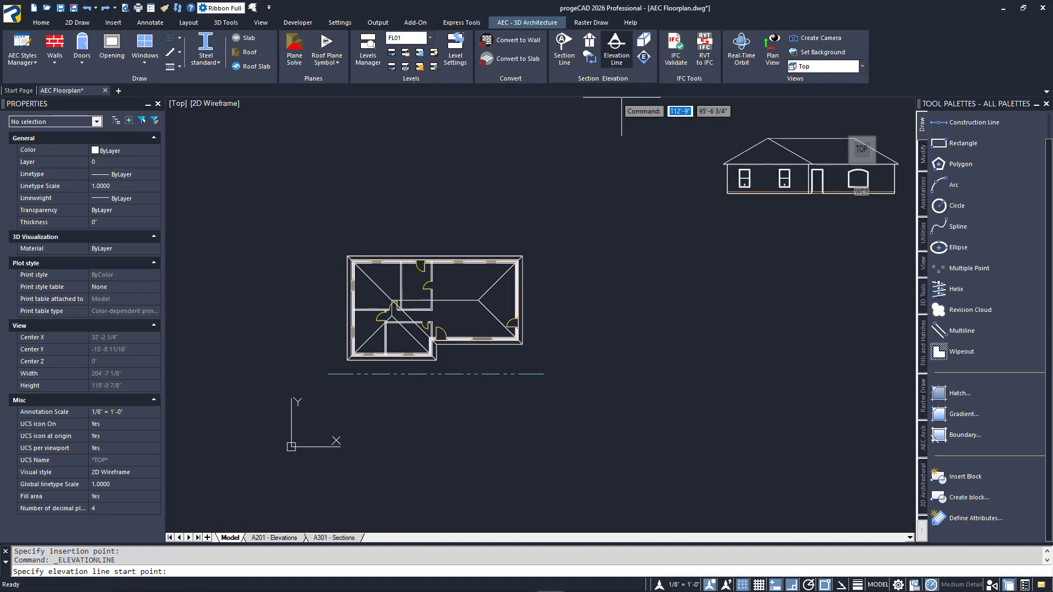
click(318, 388)
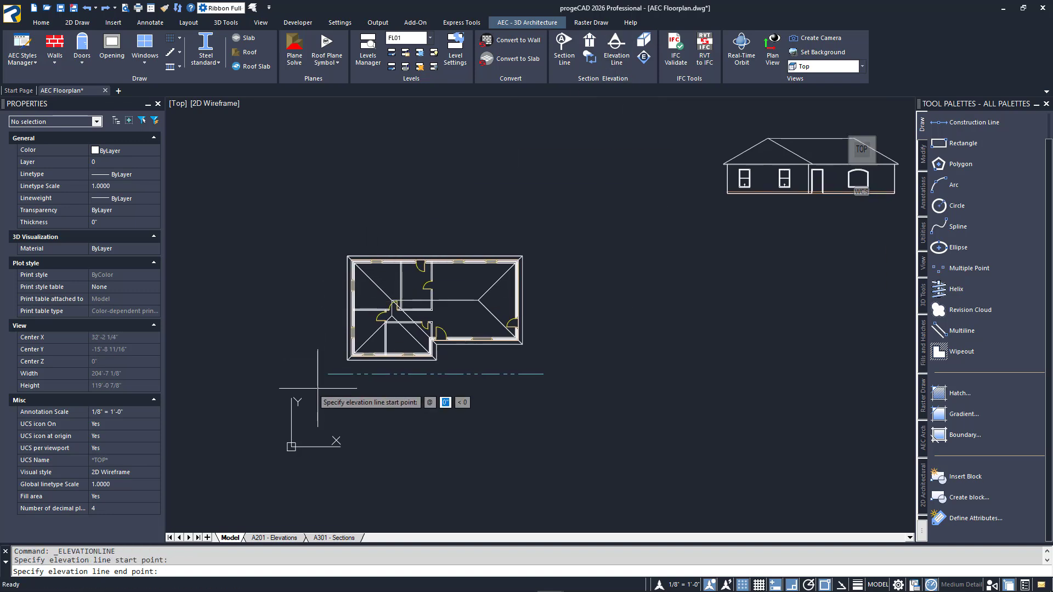
click(333, 238)
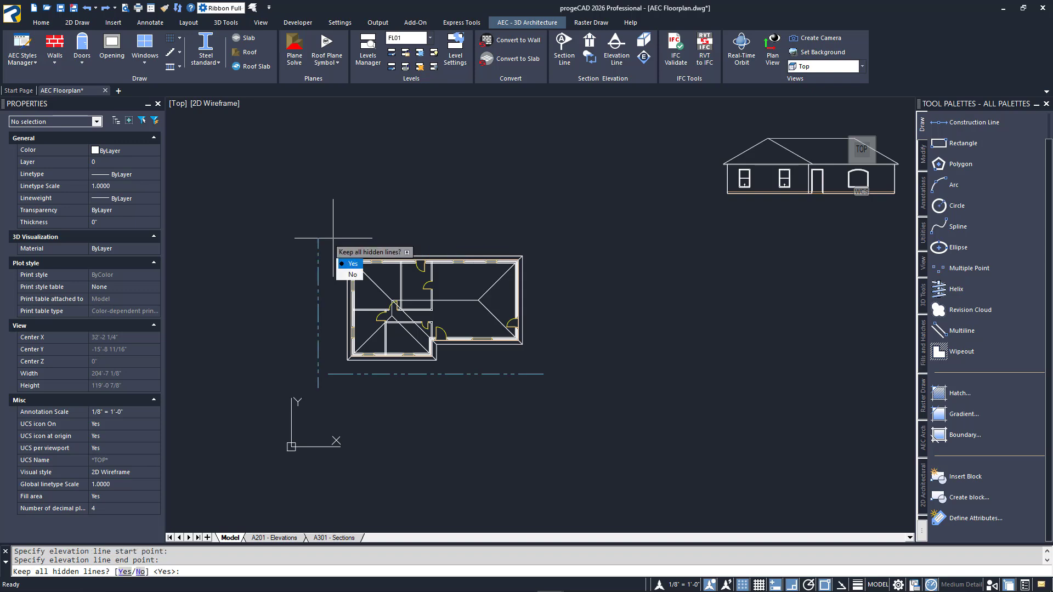
click(346, 273)
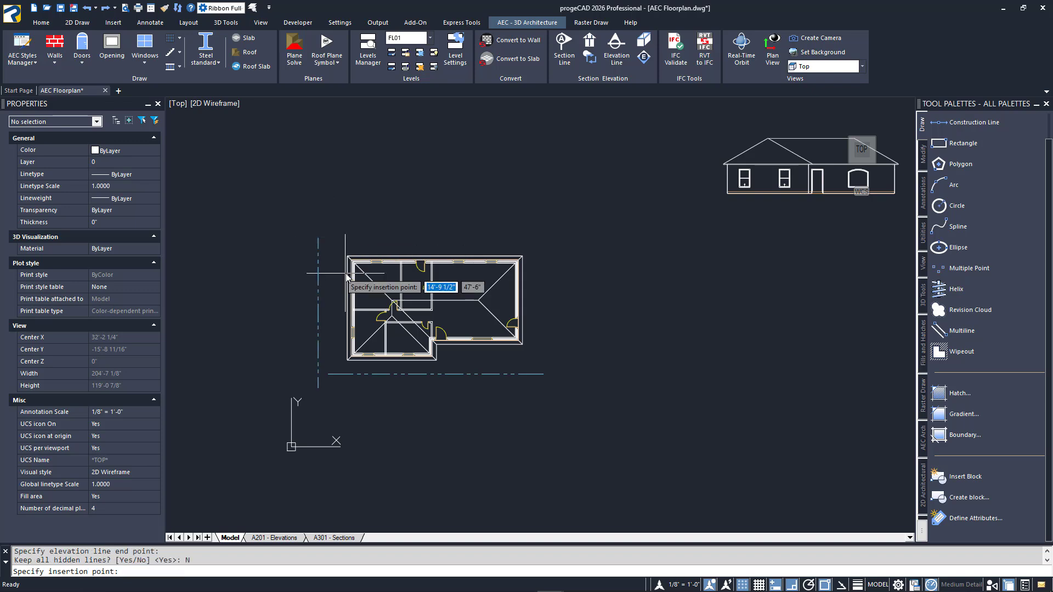
click(719, 283)
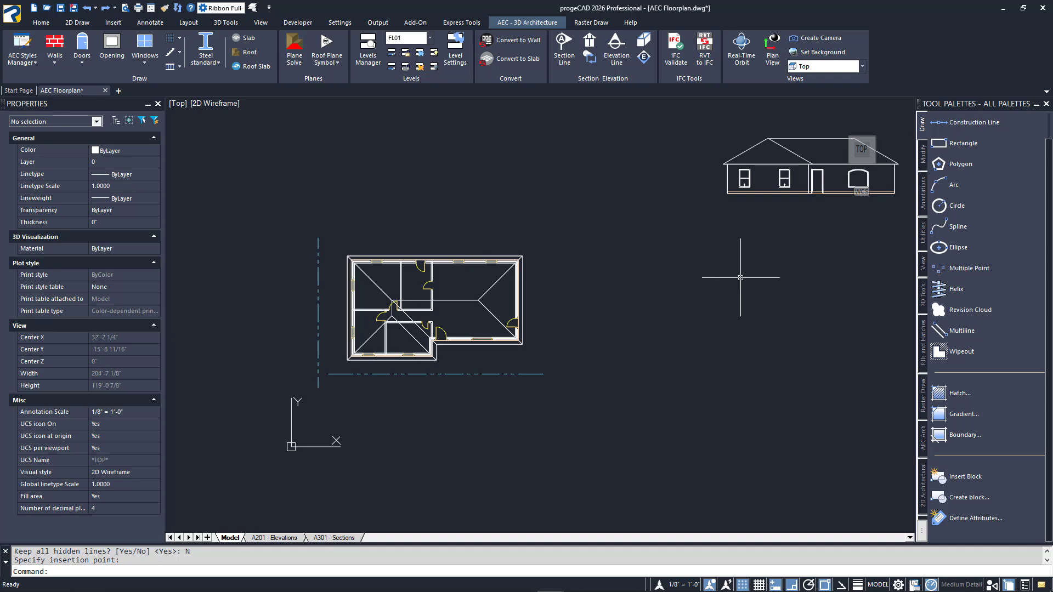
Step: Shorten the extents of the vertical elevation line beside the plan to about 28'-11"
click(318, 247)
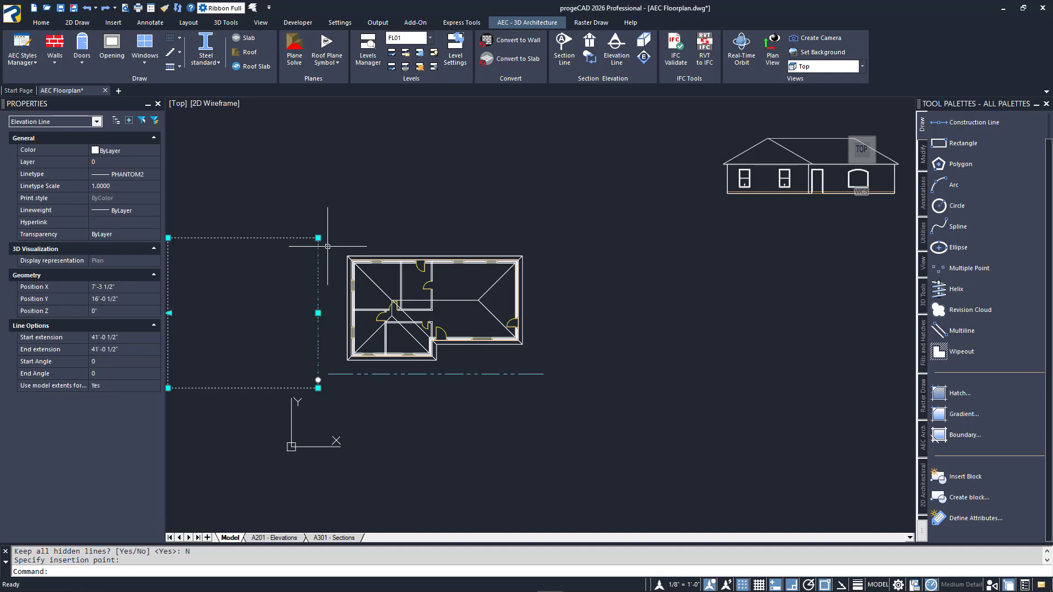
middle_drag(329, 247, 337, 248)
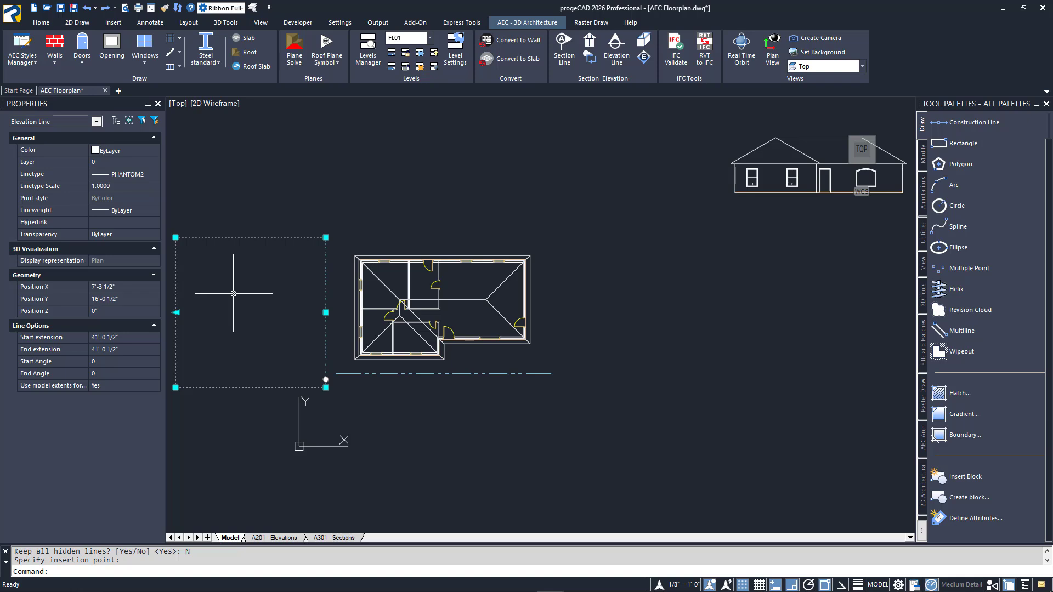
click(176, 312)
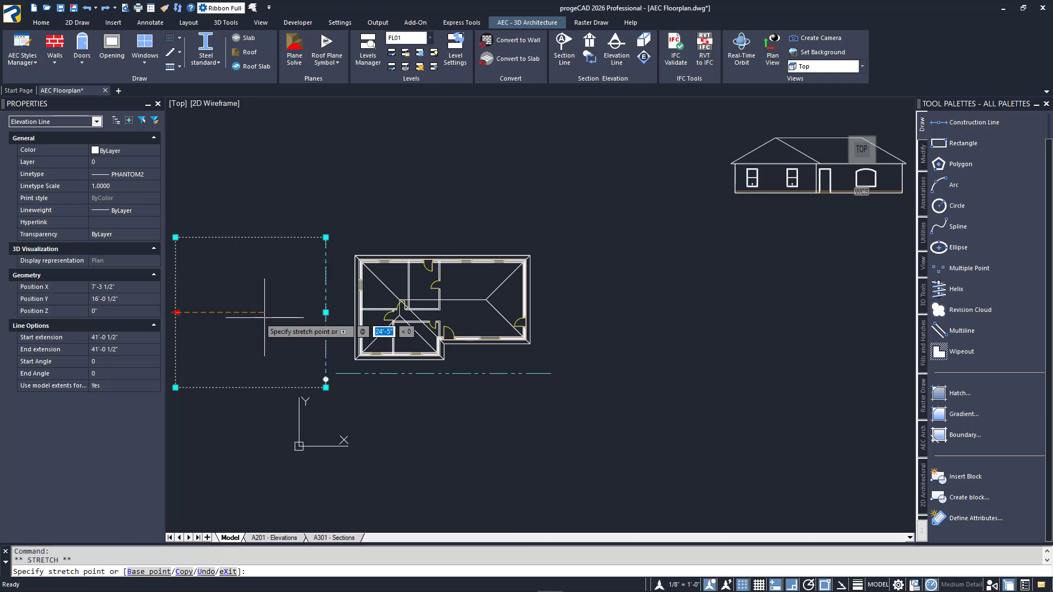
click(220, 313)
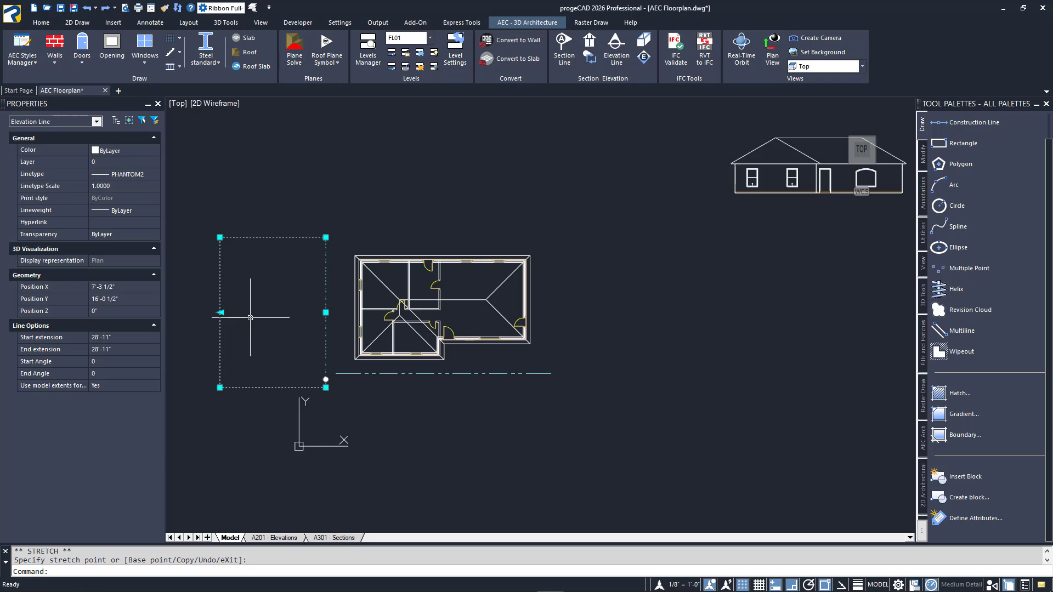
key(Escape)
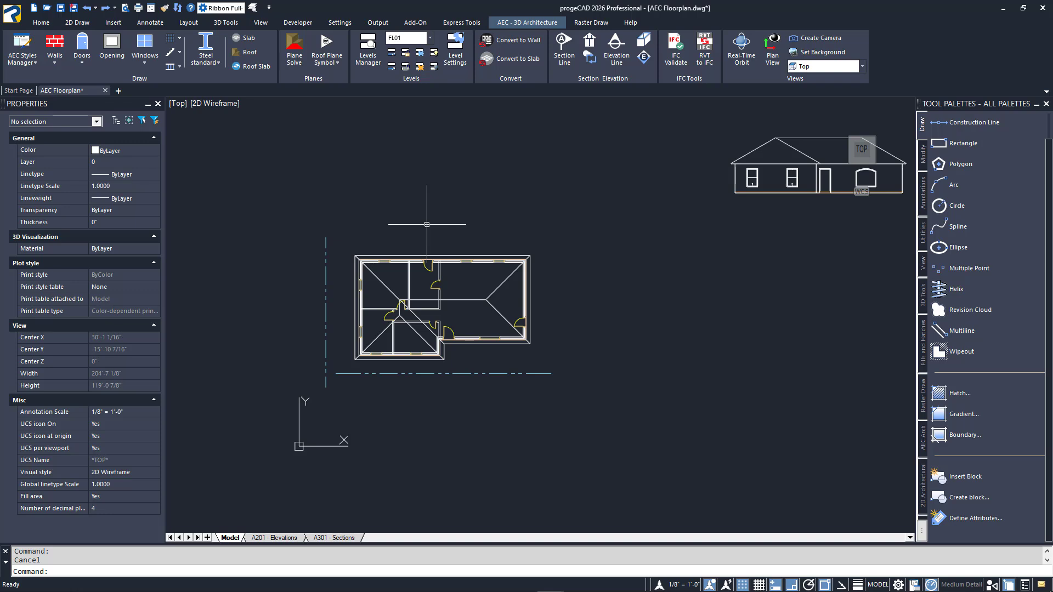
Step: Reverse the direction of the vertical elevation line on the plan's left side
click(644, 57)
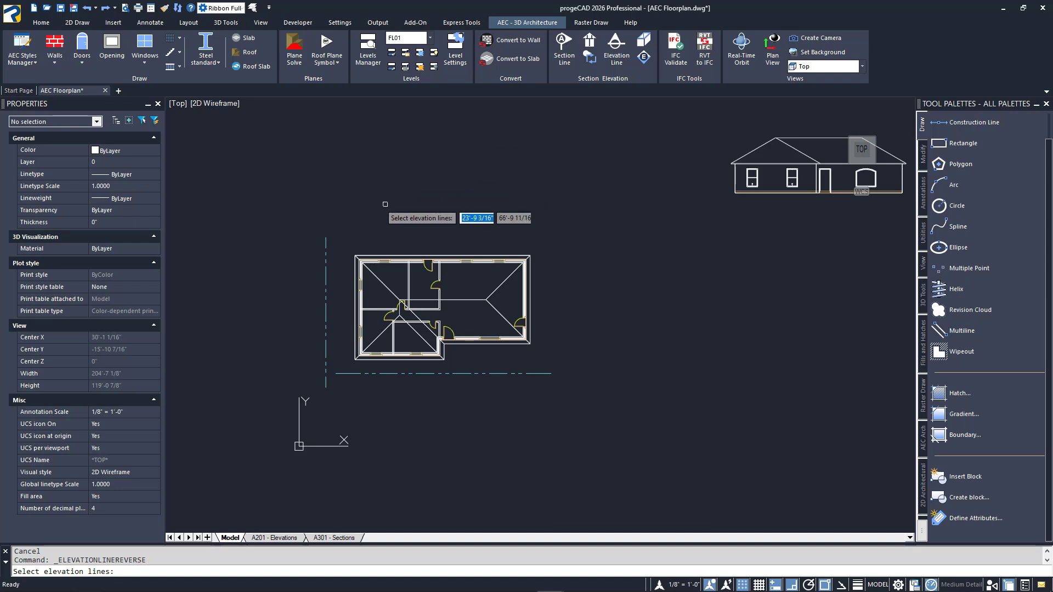
click(325, 255)
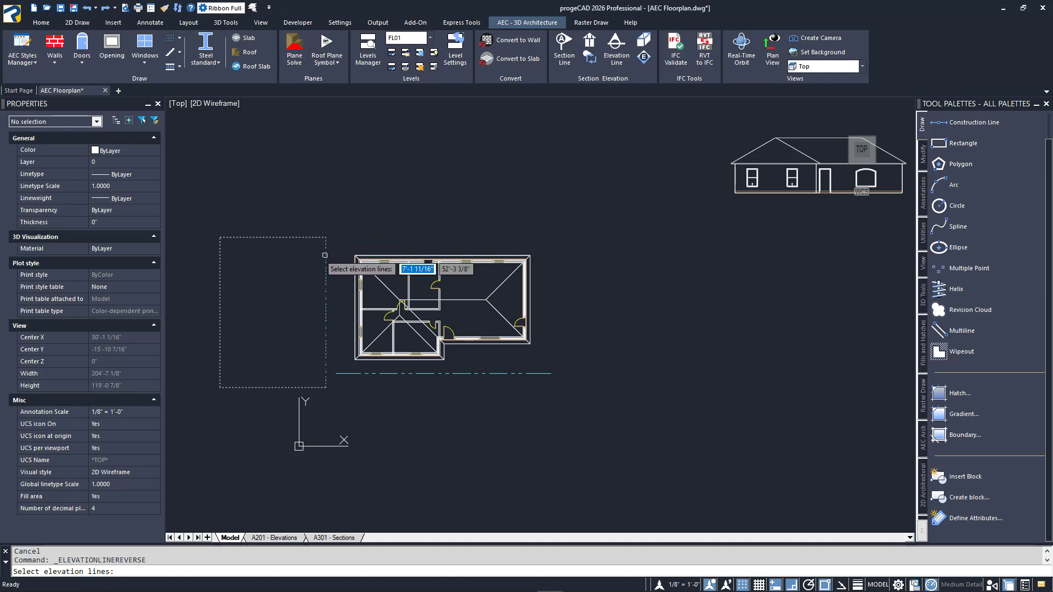
click(326, 255)
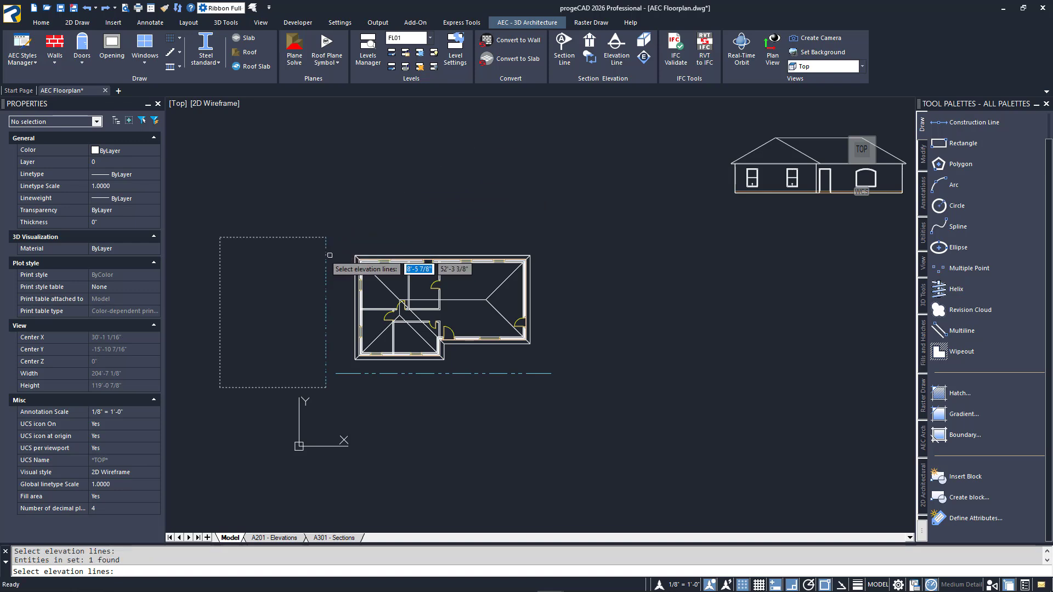
key(Return)
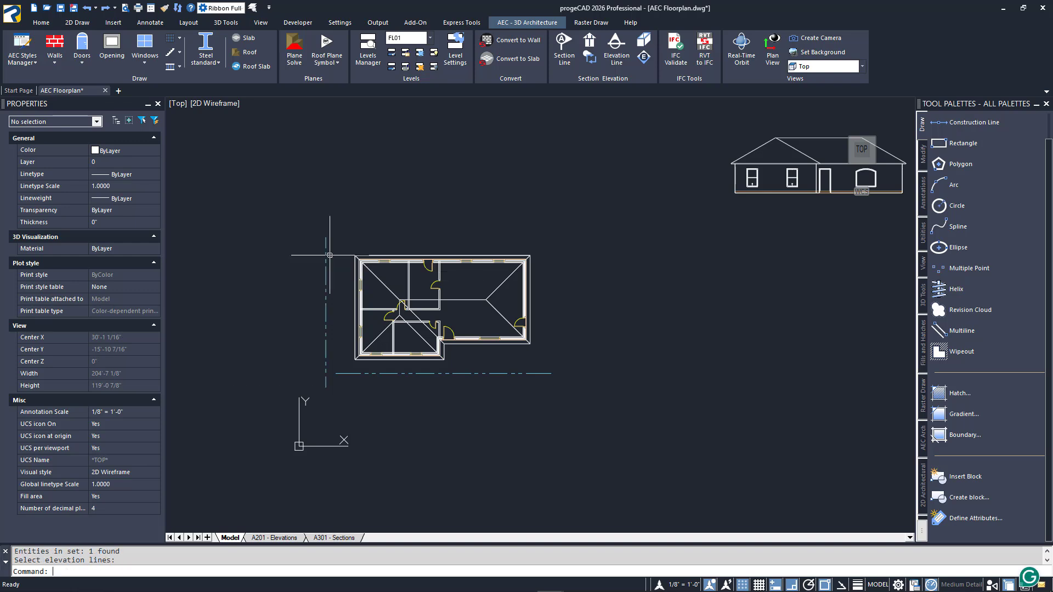
Step: Stretch the vertical elevation line's extents to about 66'-6" so they enclose the whole building
click(330, 254)
click(319, 261)
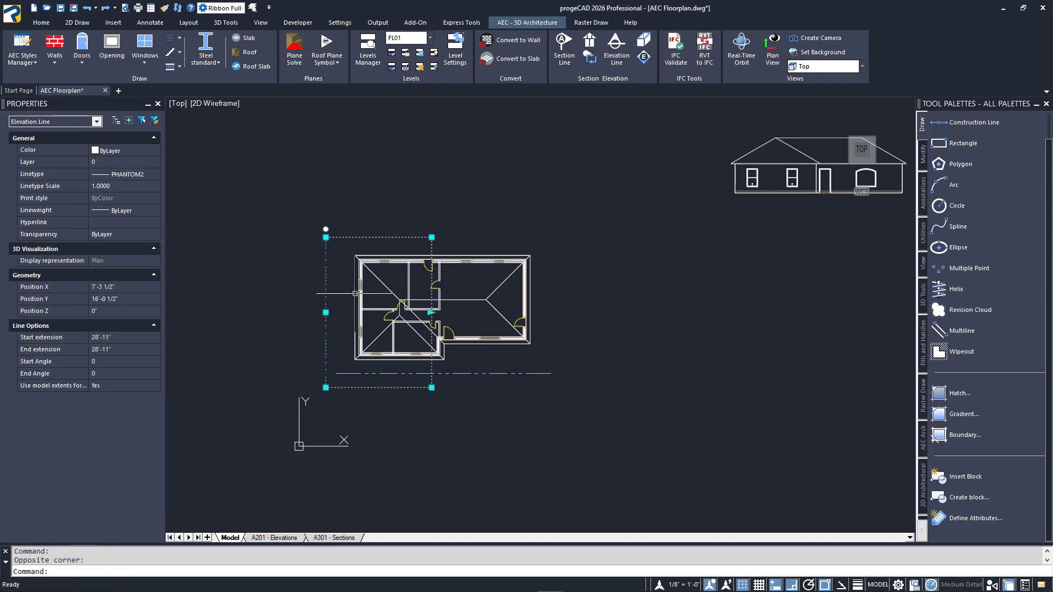
click(430, 312)
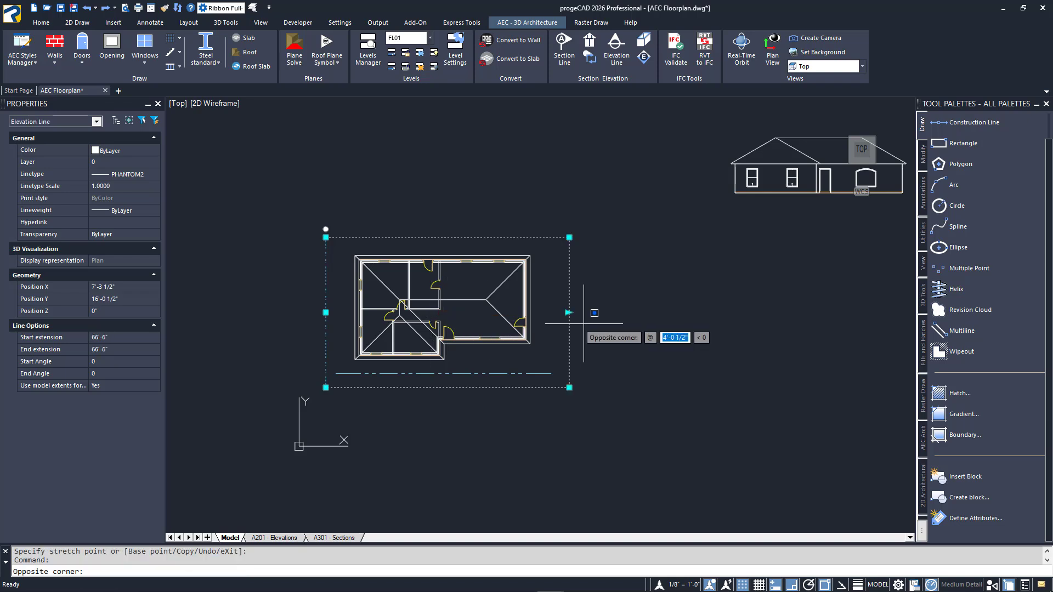
click(571, 323)
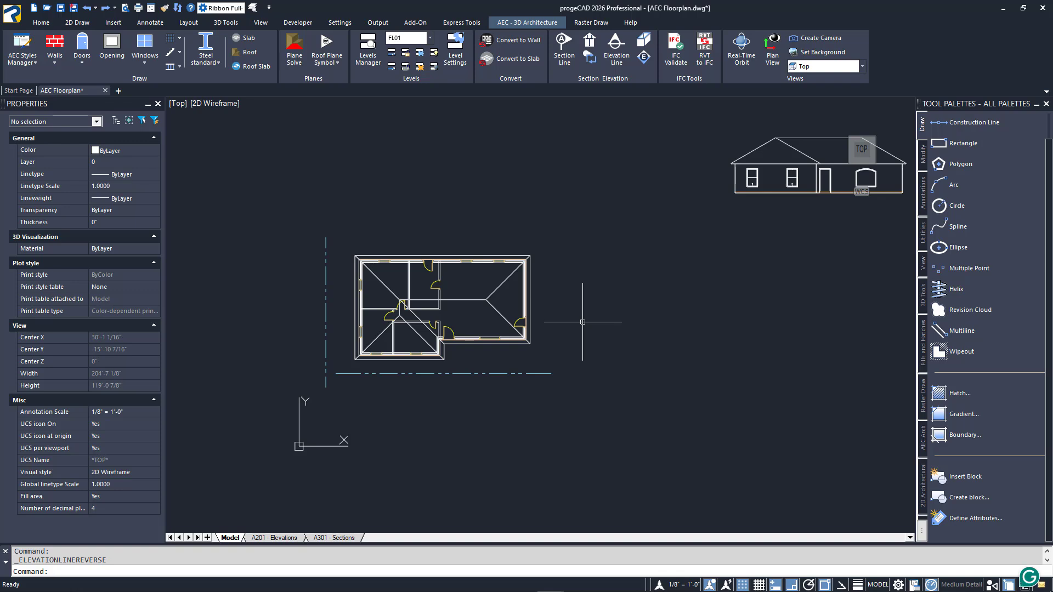
Step: Generate the side elevation from the vertical elevation line without hidden lines and place it below the front elevation
click(645, 48)
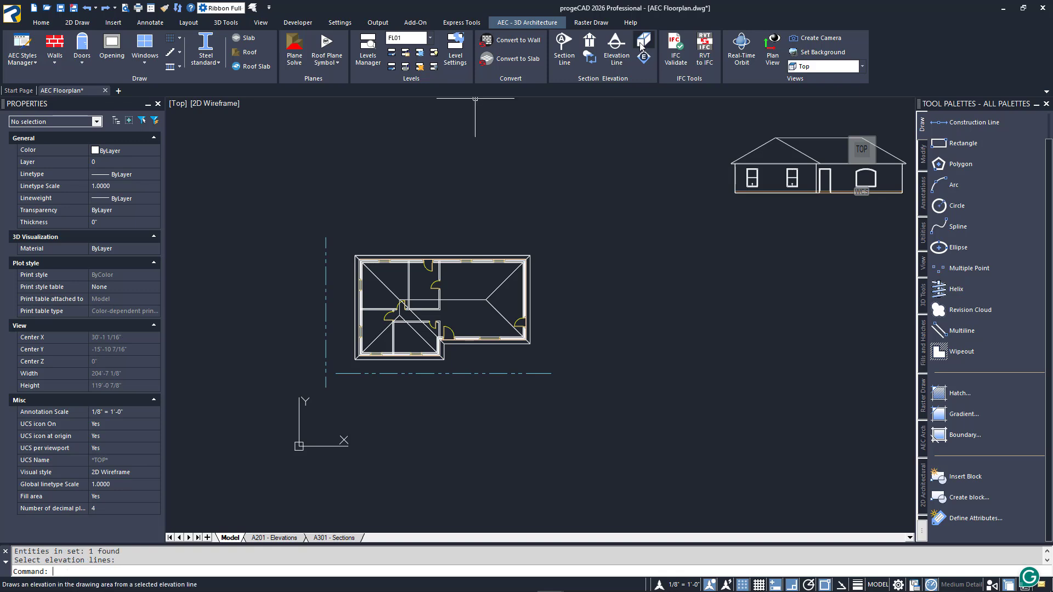
click(326, 277)
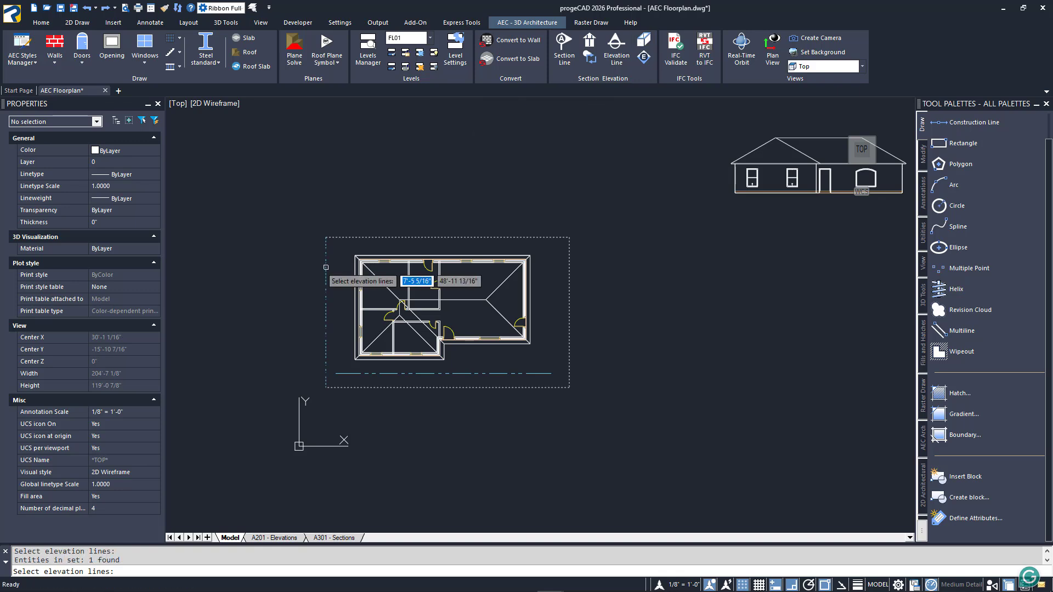
key(Return)
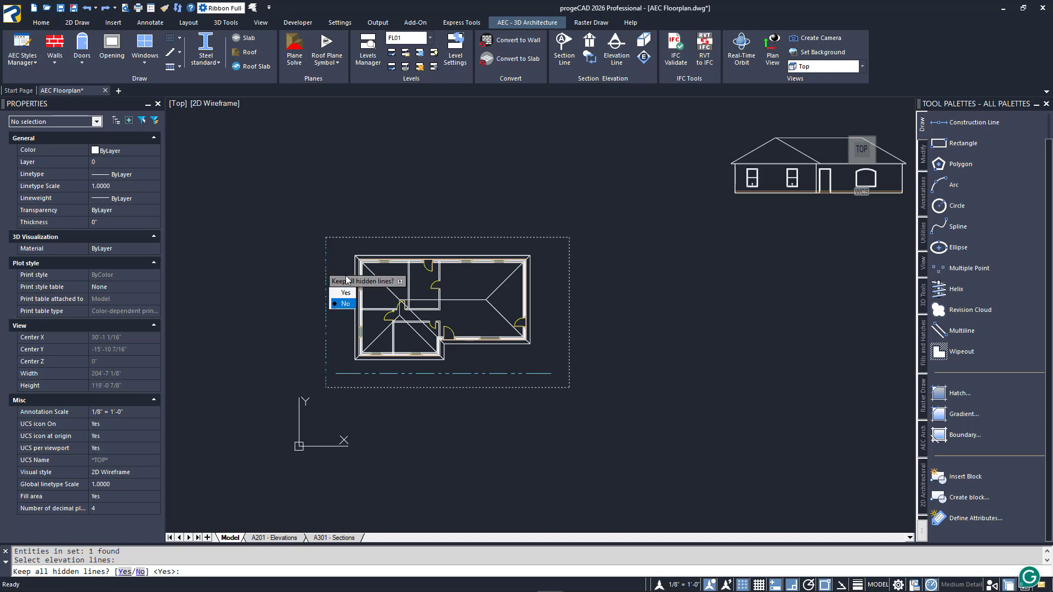
click(345, 303)
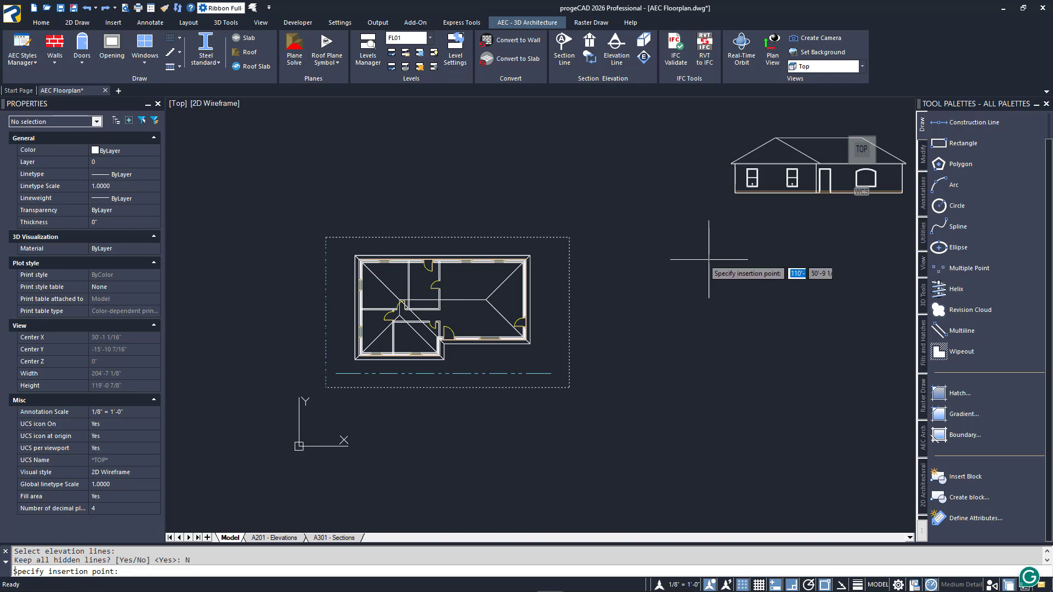
click(726, 281)
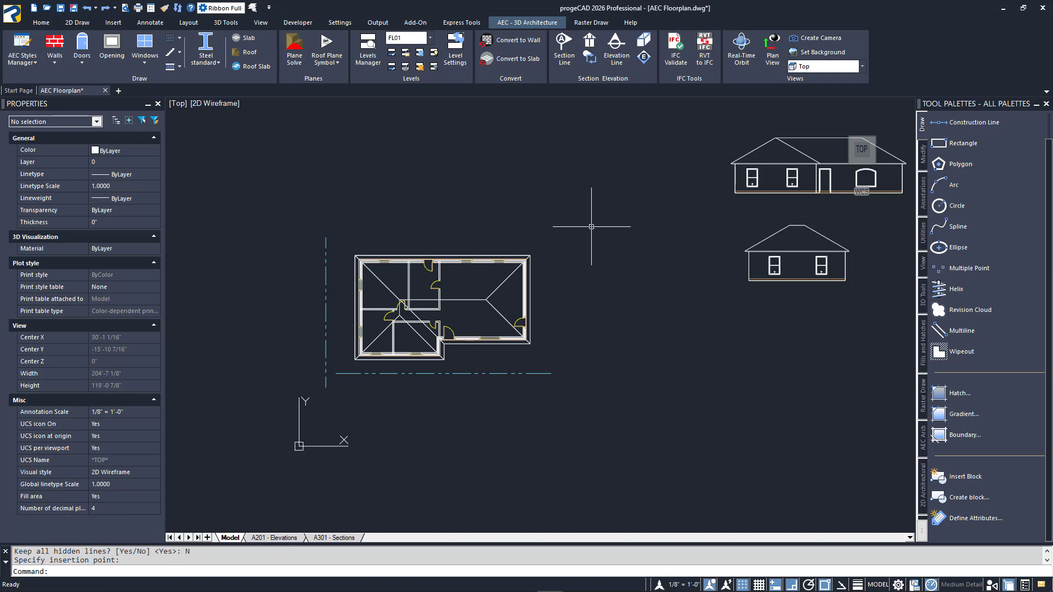
Step: Cut a straight vertical section through the rooms nearest the plan's left wall, without hidden lines, and place it below the side elevation
click(571, 56)
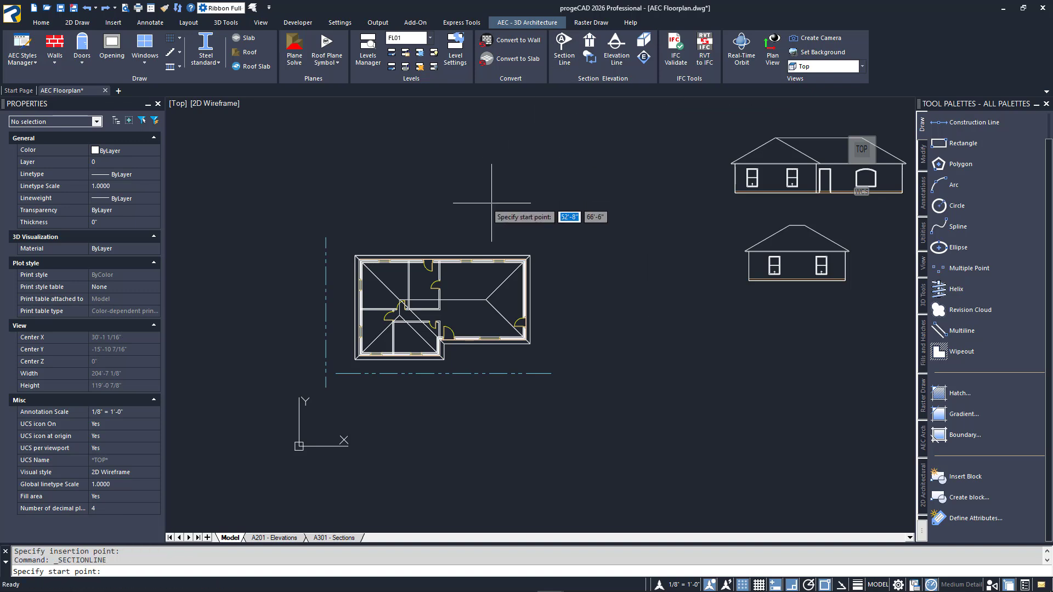
click(372, 236)
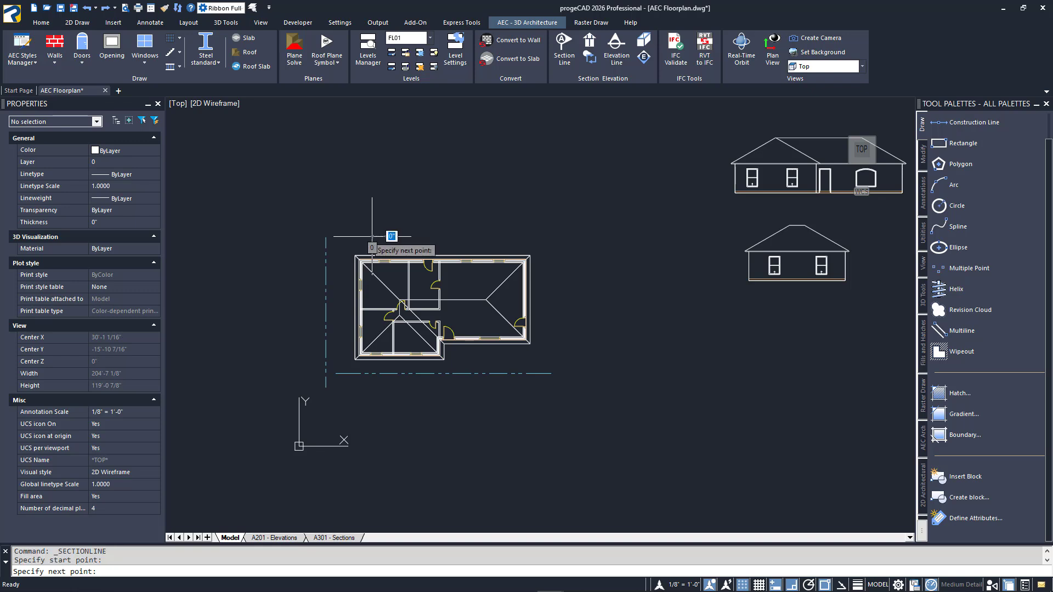
click(373, 387)
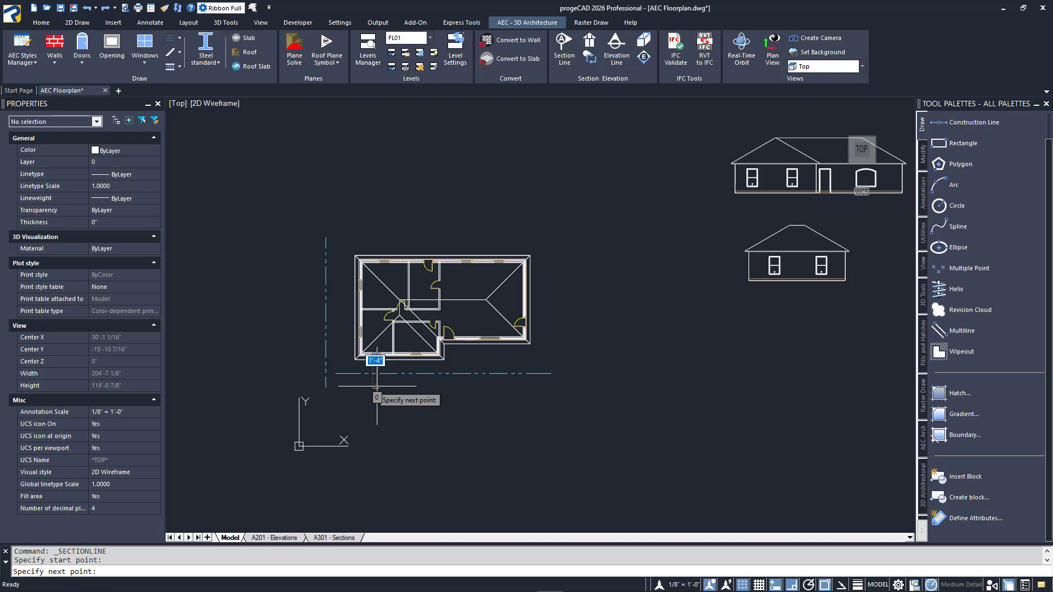
click(377, 387)
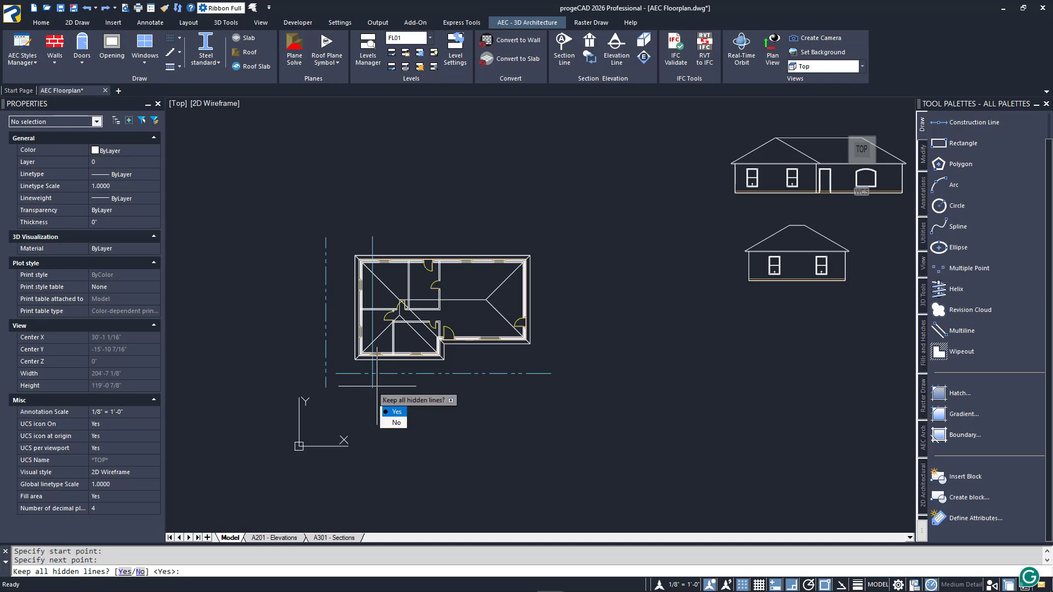
click(394, 422)
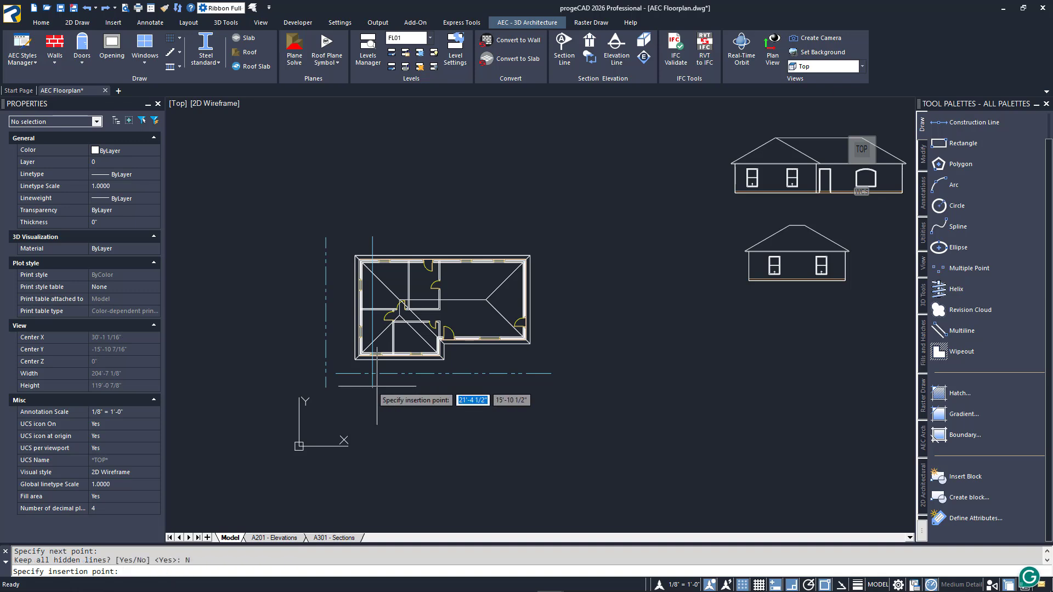
click(739, 381)
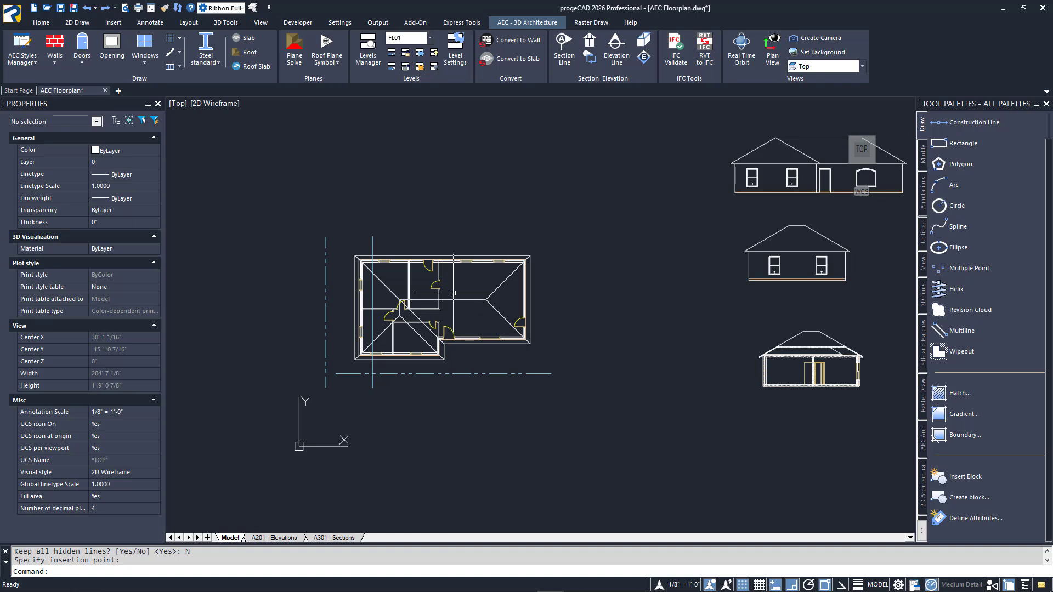
Step: Draw a stepped section line across the full plan from left to right, jogging up through the middle rooms and back down
scroll(457, 287, up, 2)
middle_drag(456, 287, 541, 281)
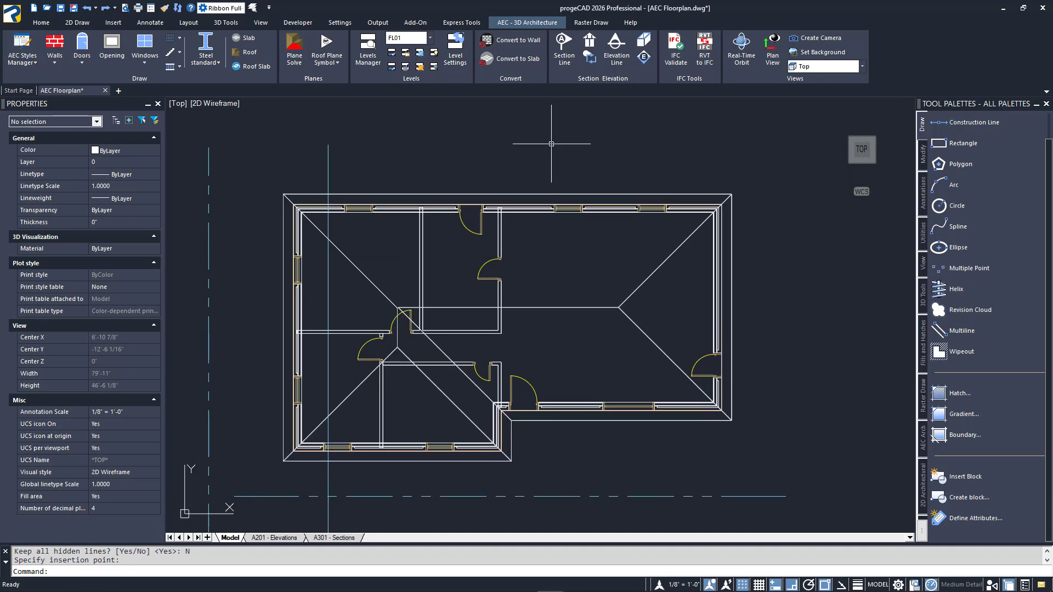
click(559, 48)
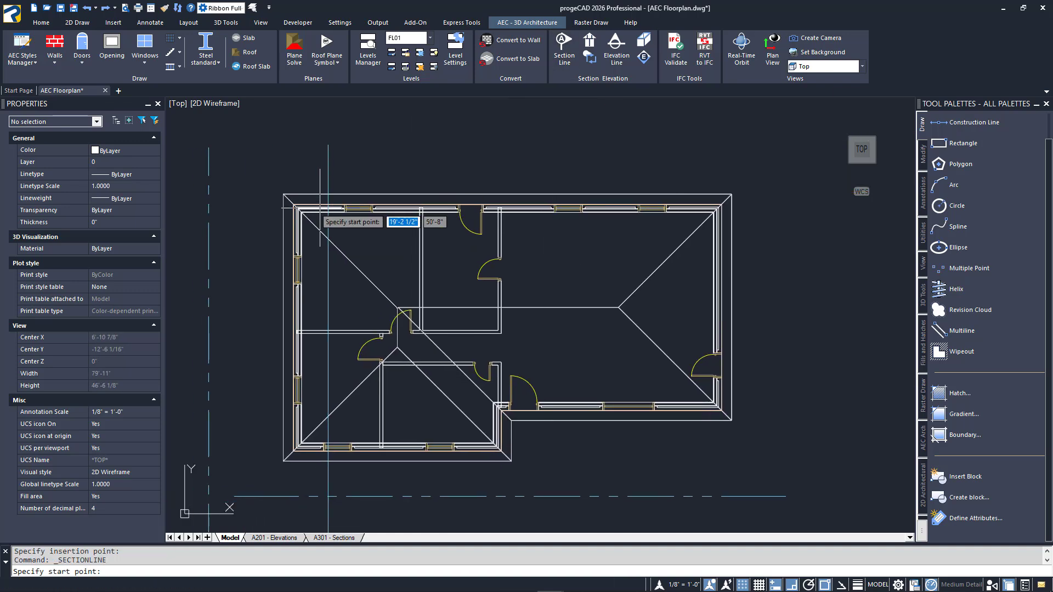
click(254, 324)
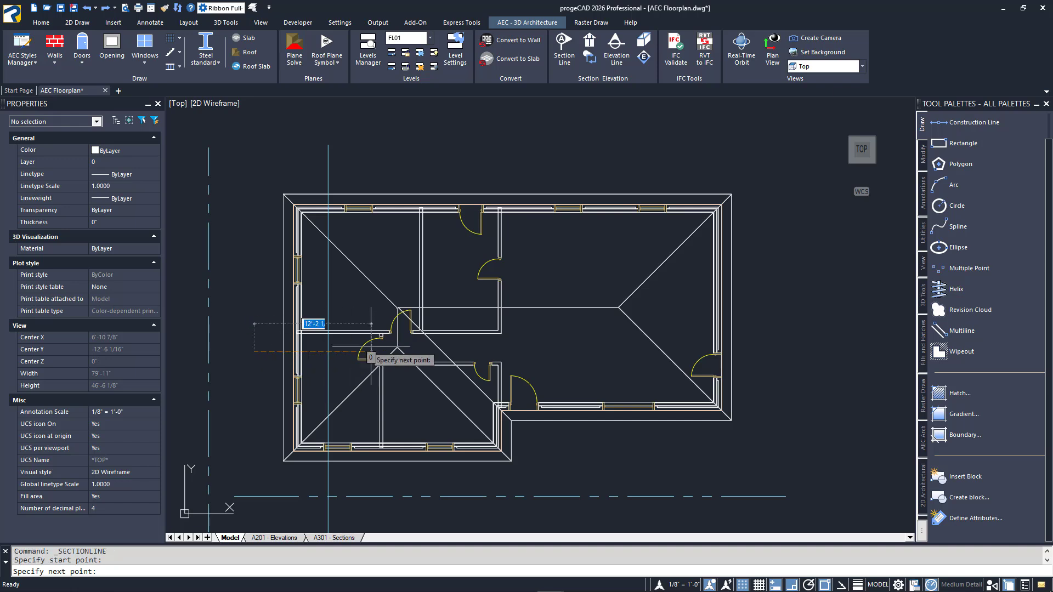
click(407, 351)
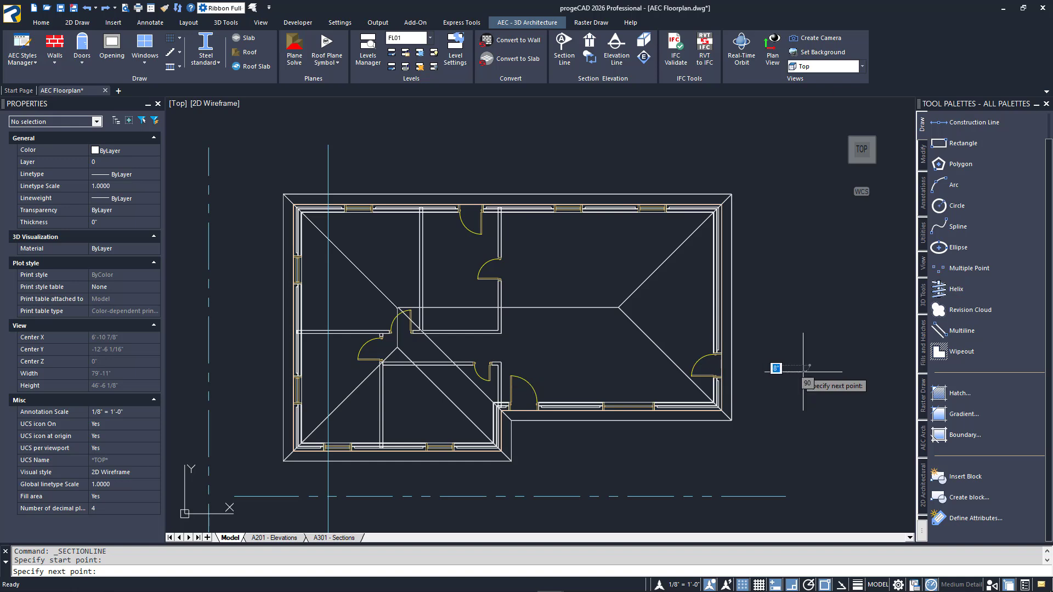
click(805, 372)
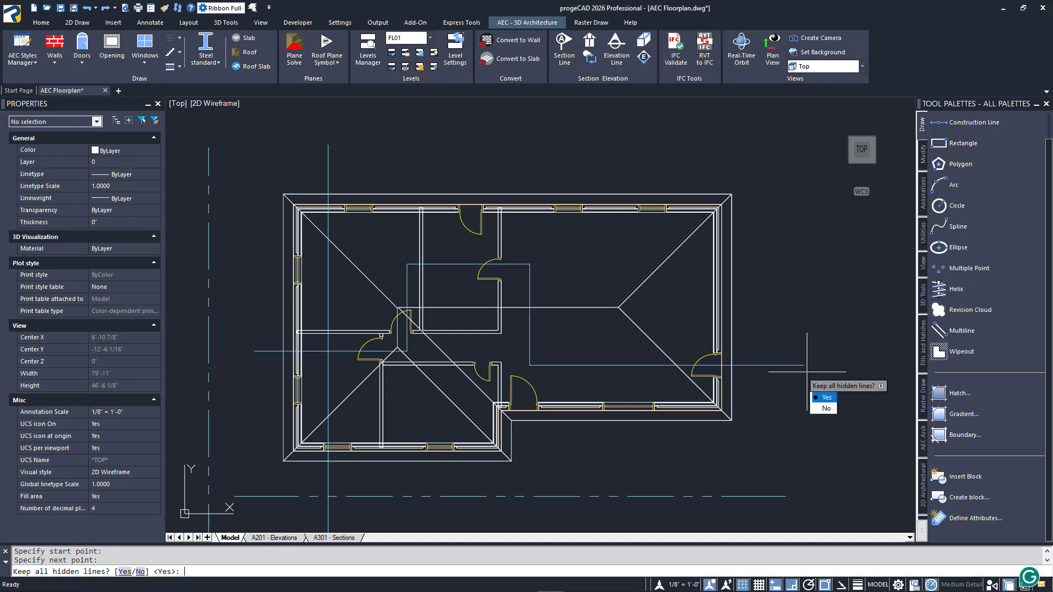
Step: Generate the section from the stepped section line without hidden lines and place it below the first section
click(826, 408)
scroll(746, 401, down, 4)
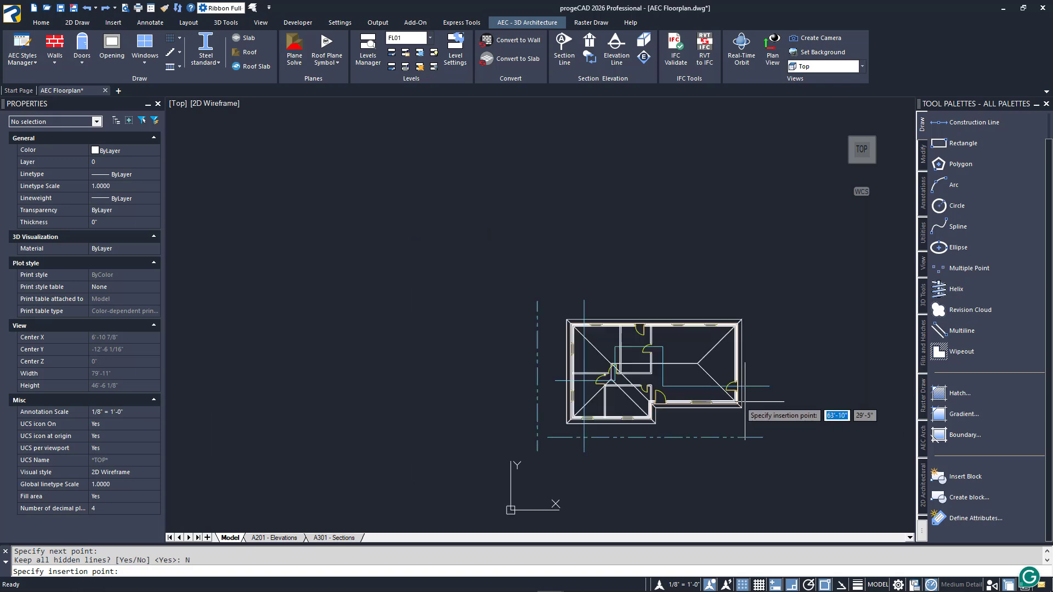
mouse_move(773, 425)
middle_down()
mouse_move(606, 388)
mouse_move(552, 418)
middle_up()
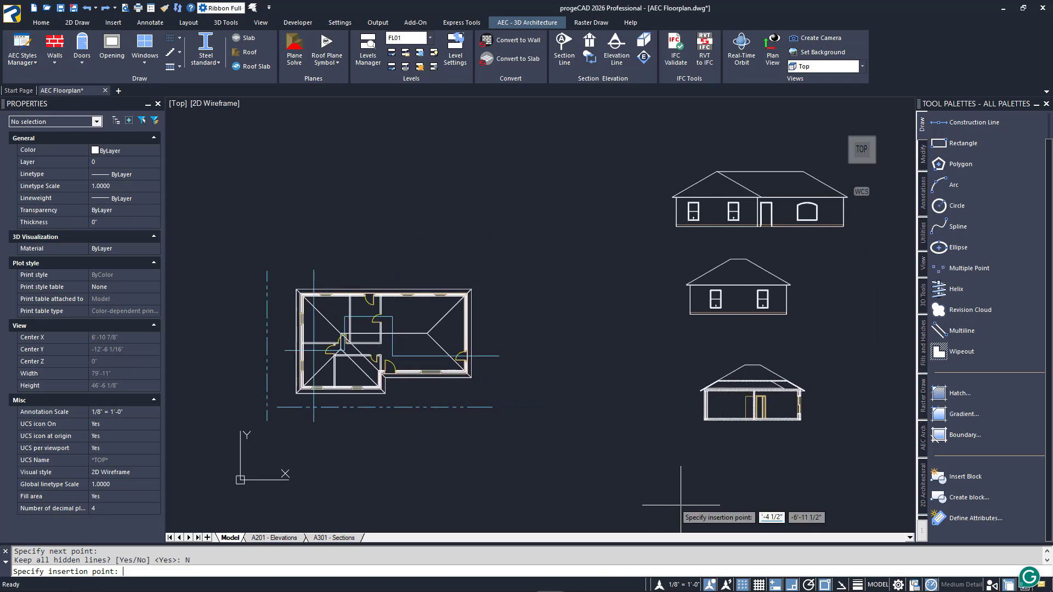
click(666, 513)
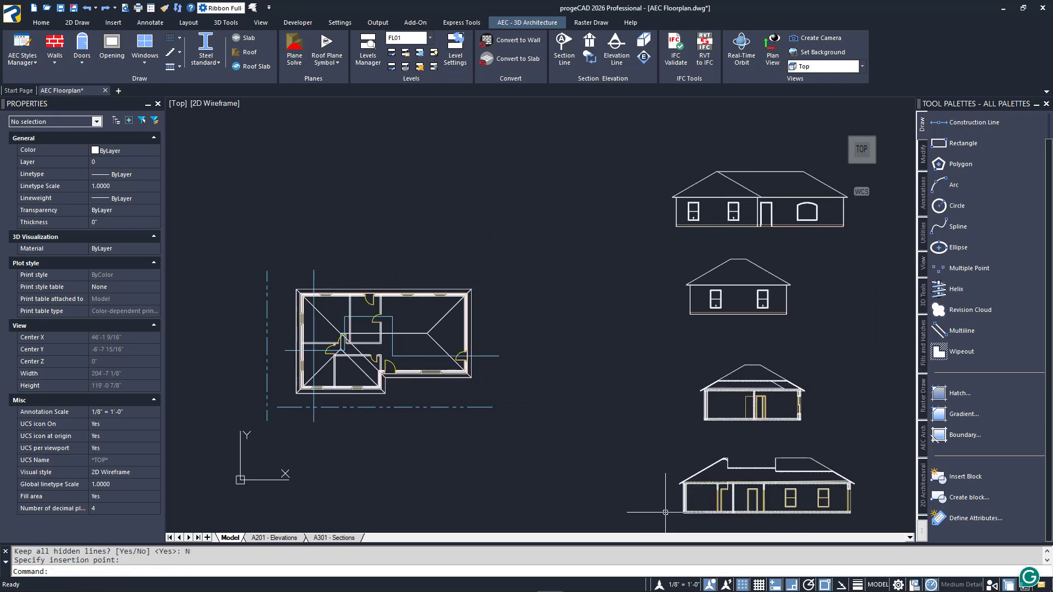
middle_drag(661, 472, 647, 435)
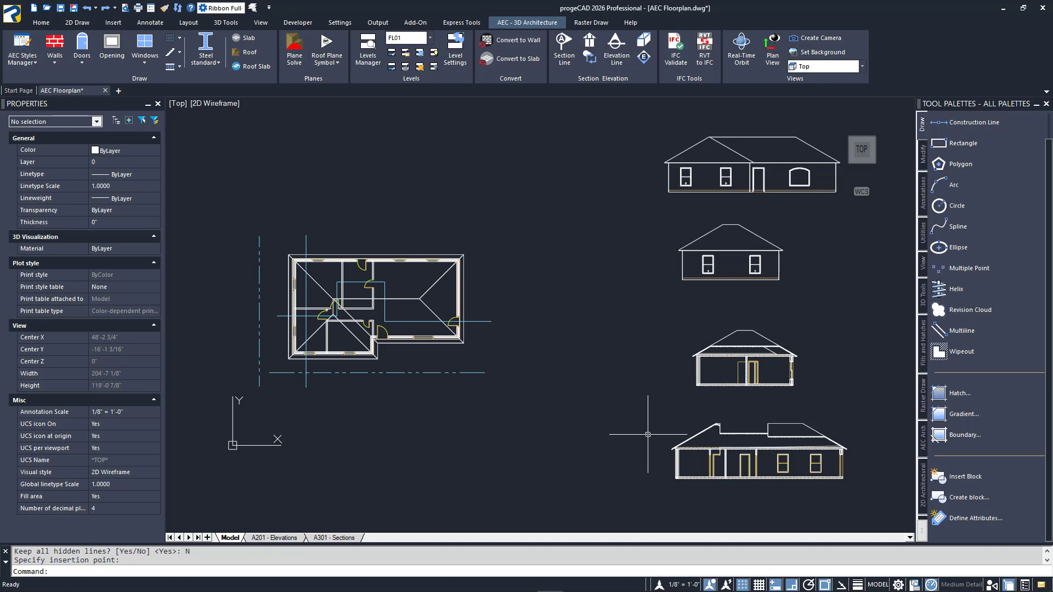
Step: Open the A201 - Elevations layout and make vports the current layer
click(294, 538)
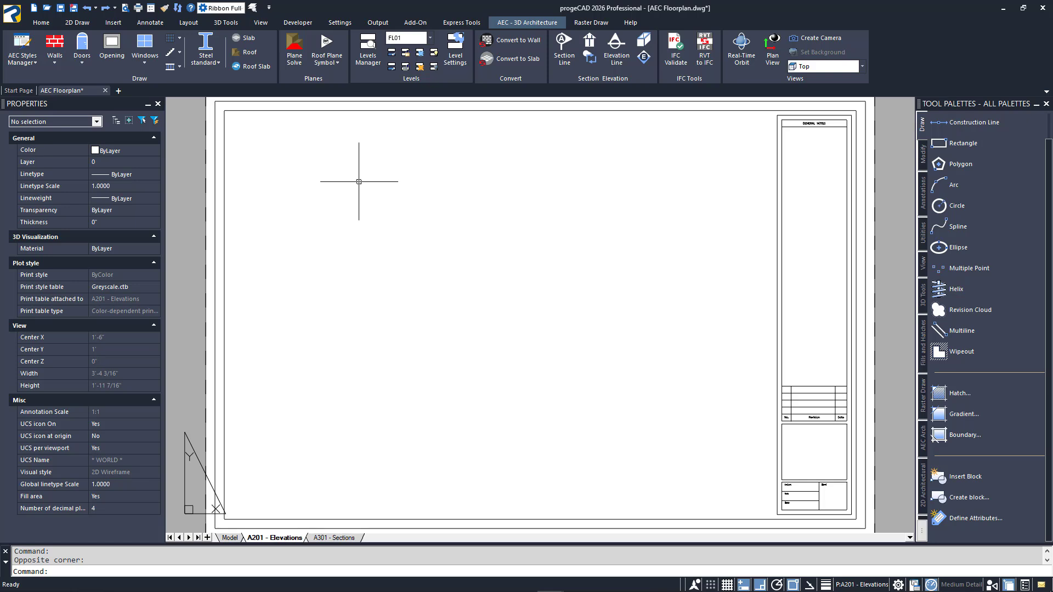
click(36, 20)
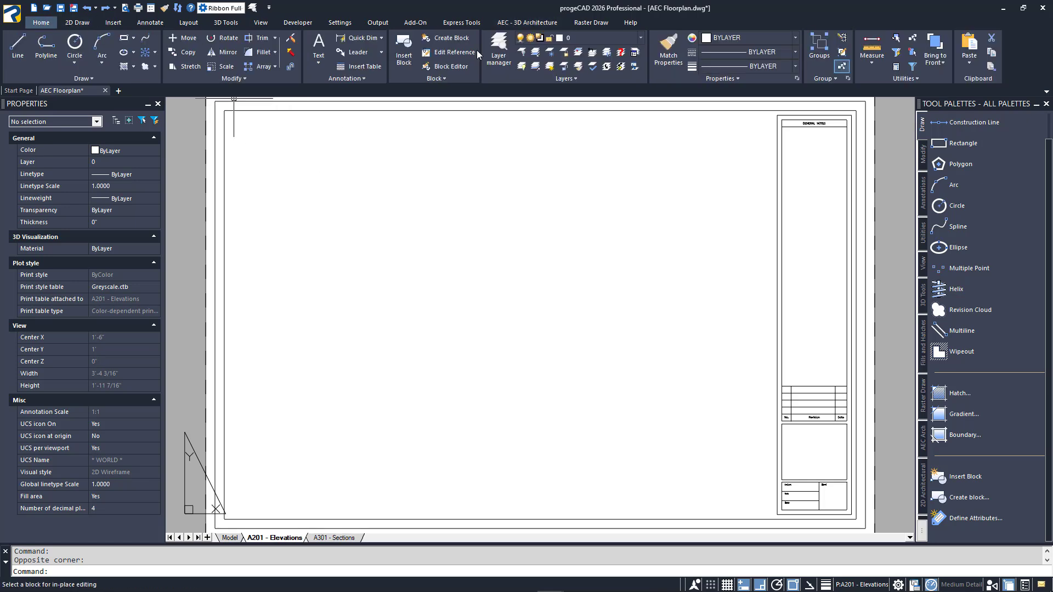
click(640, 38)
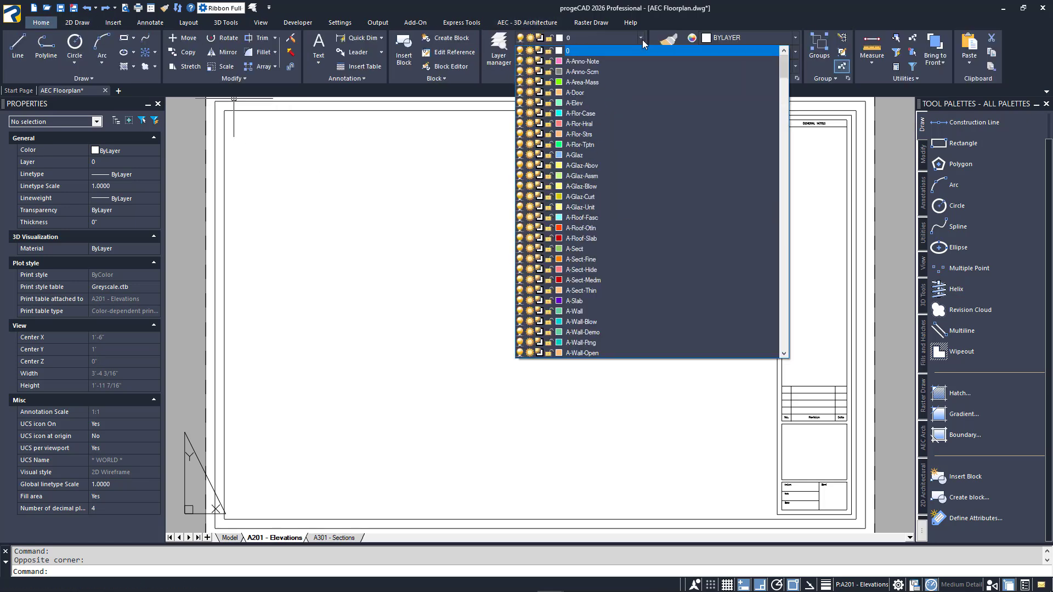
scroll(627, 106, down, 15)
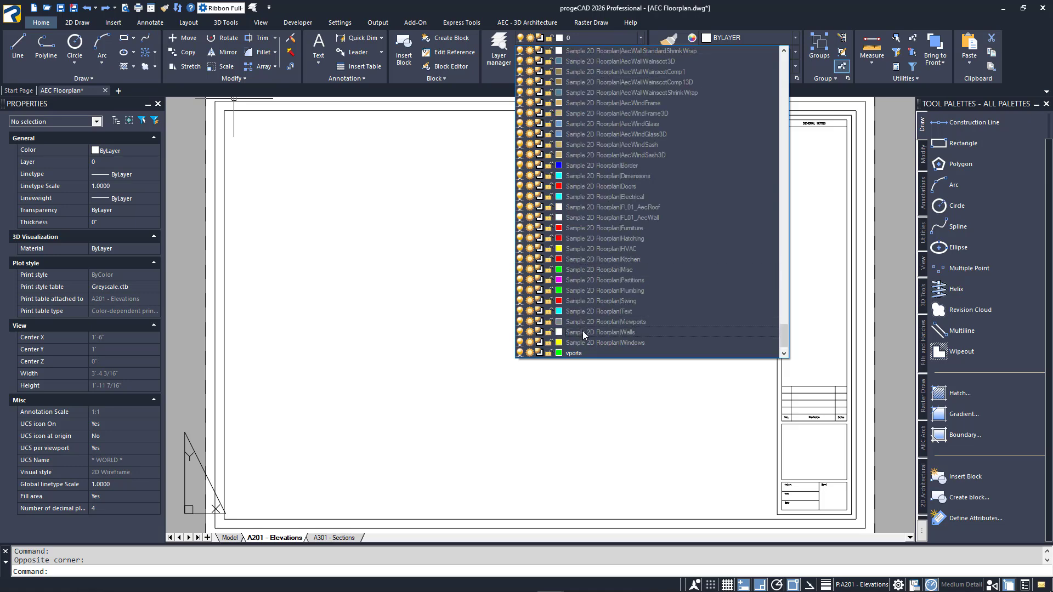
click(582, 354)
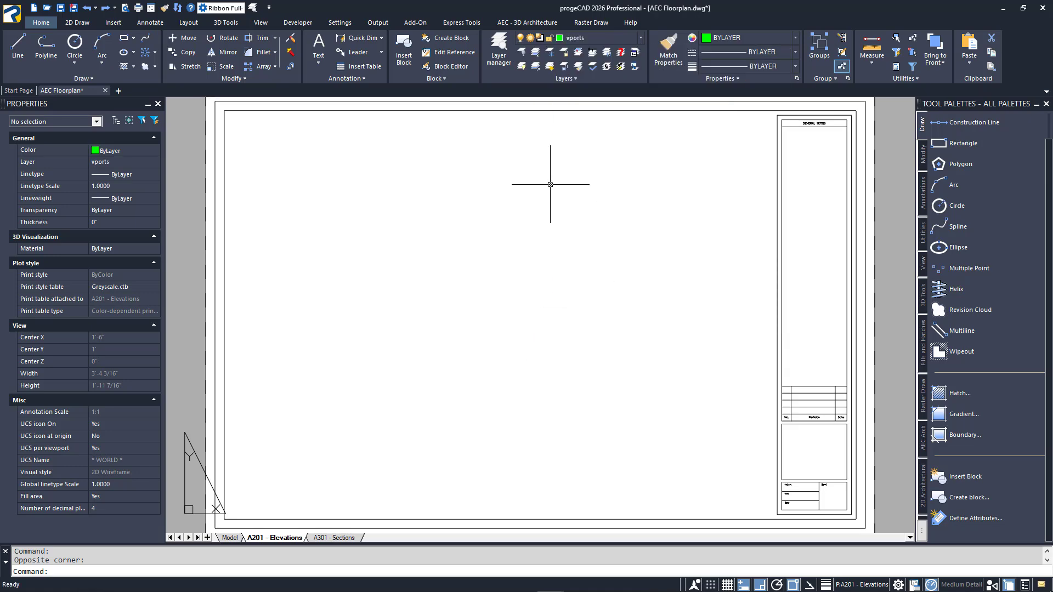
Step: Create two horizontal viewports, stacked one above the other, filling the blank drawing area beside the title block
click(197, 25)
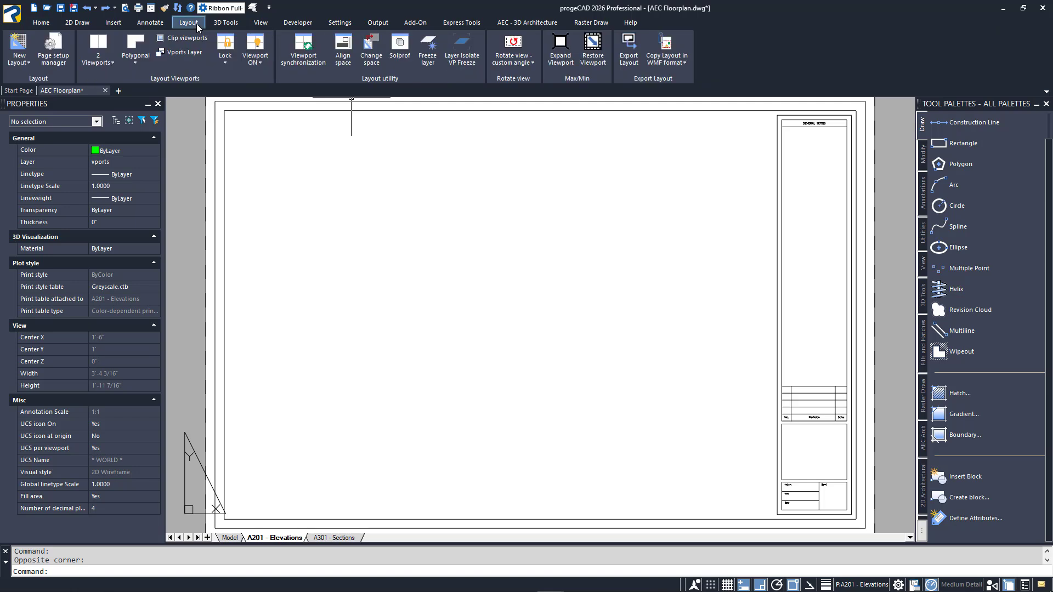
click(101, 45)
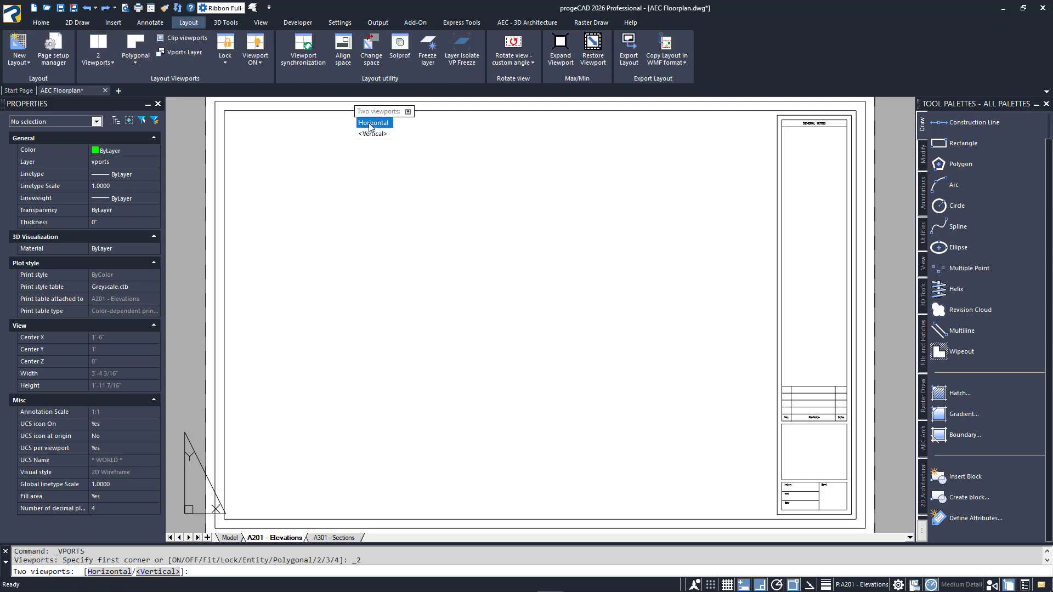
click(366, 116)
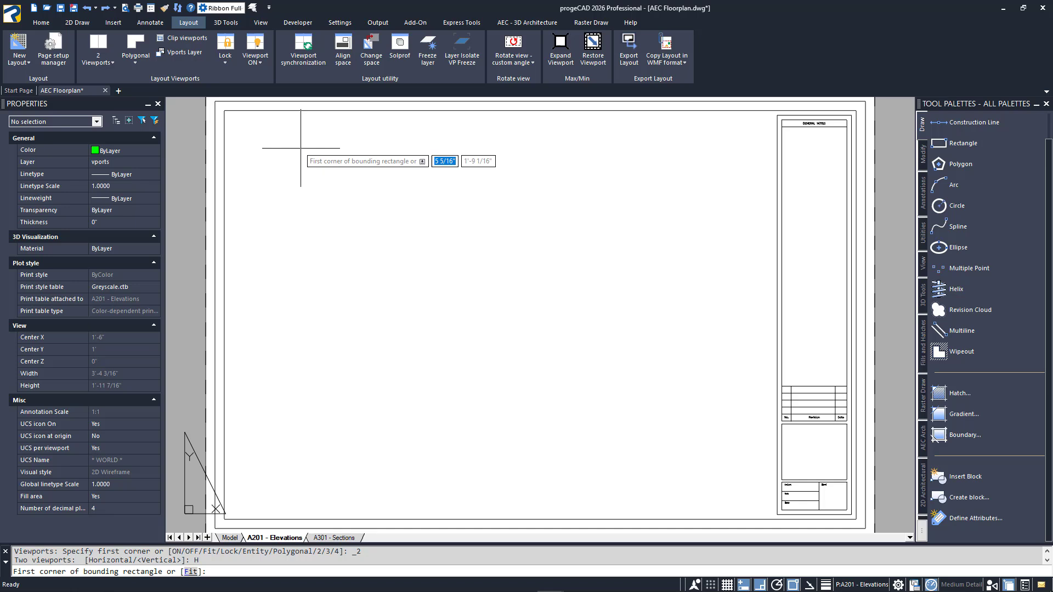
click(269, 148)
click(749, 489)
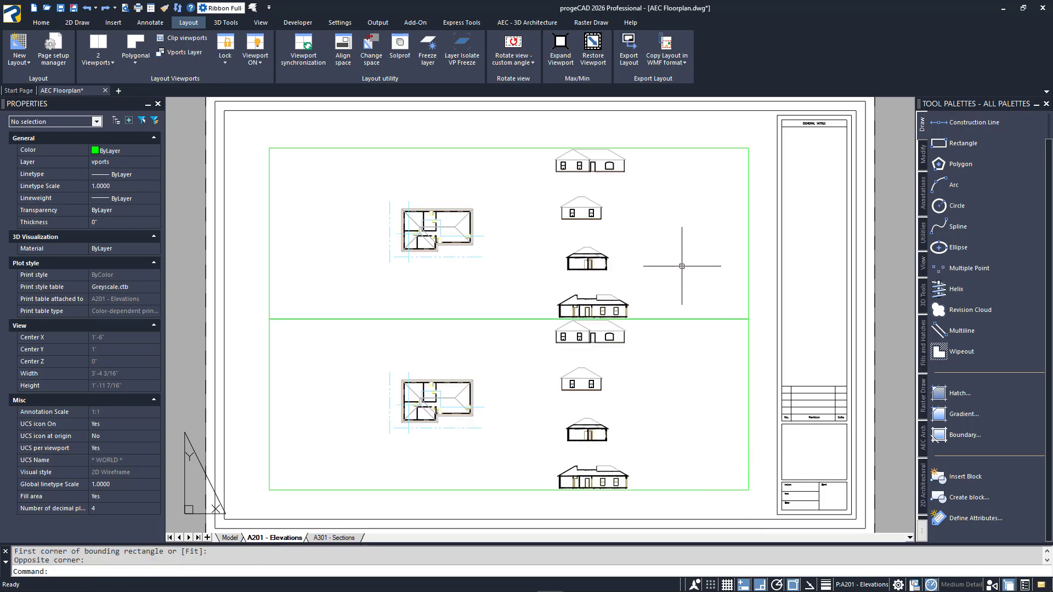
Step: Activate the upper viewport and frame the front elevation alone, enlarged and centred in it
double_click(678, 203)
scroll(591, 162, up, 2)
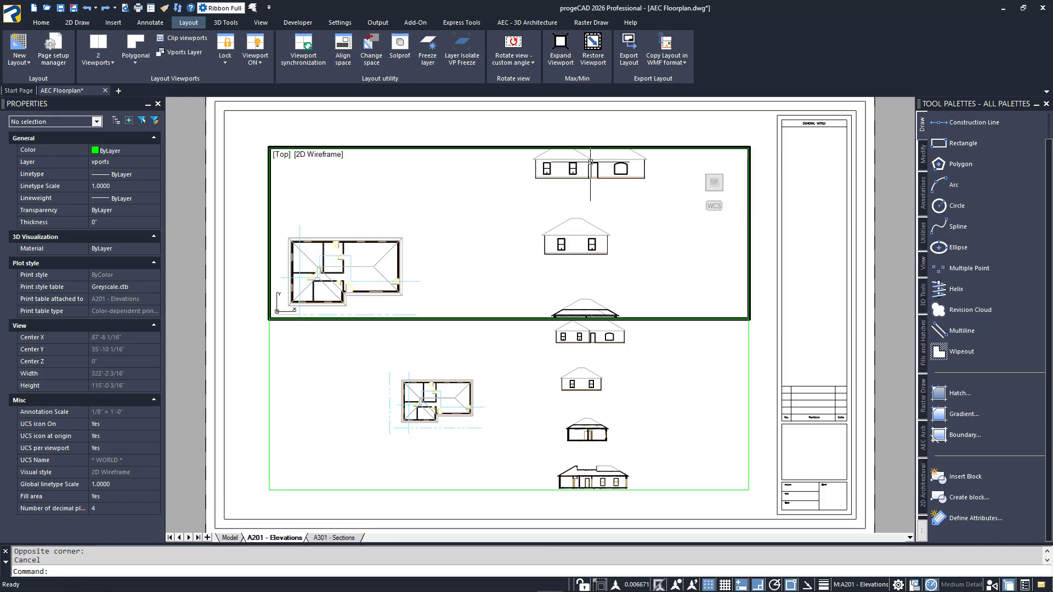
scroll(590, 162, up, 2)
middle_drag(590, 162, 518, 237)
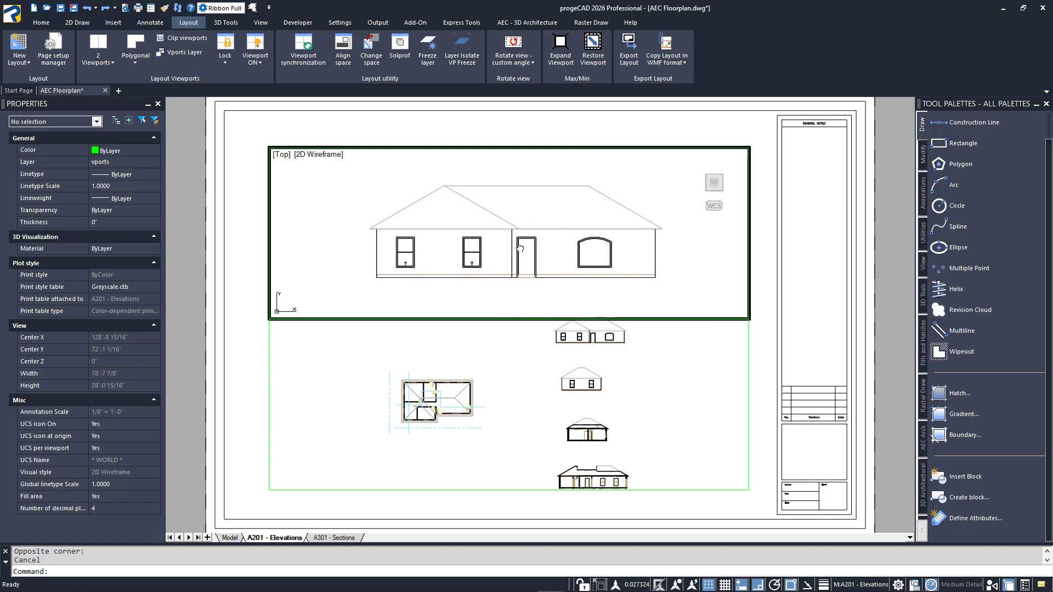
Step: Frame the side elevation alone, enlarged and centred, in the lower viewport and return to paper space
click(515, 364)
scroll(586, 382, up, 3)
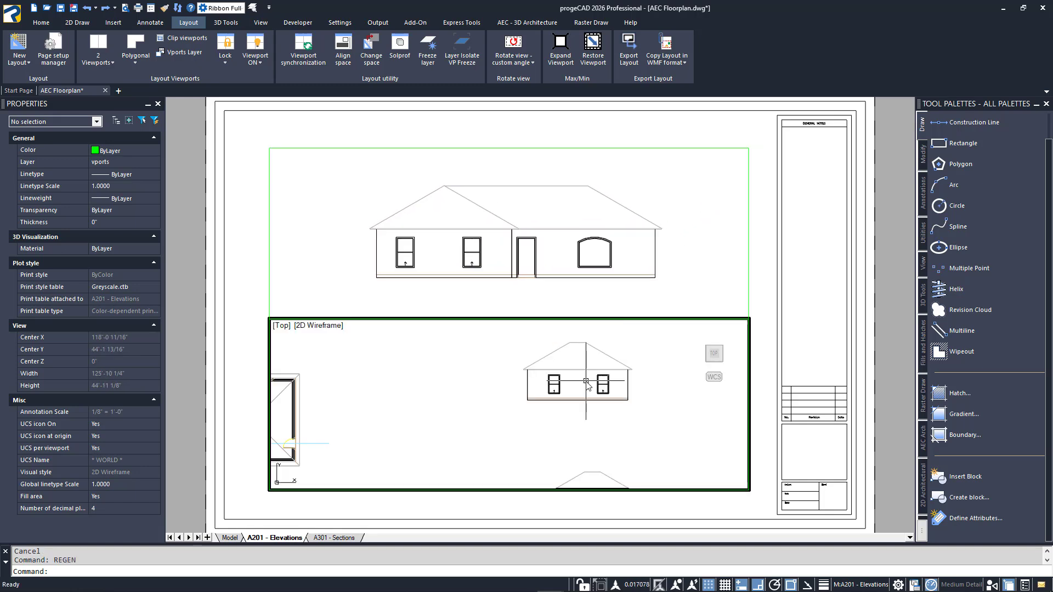
middle_drag(586, 382, 540, 402)
scroll(521, 384, up, 2)
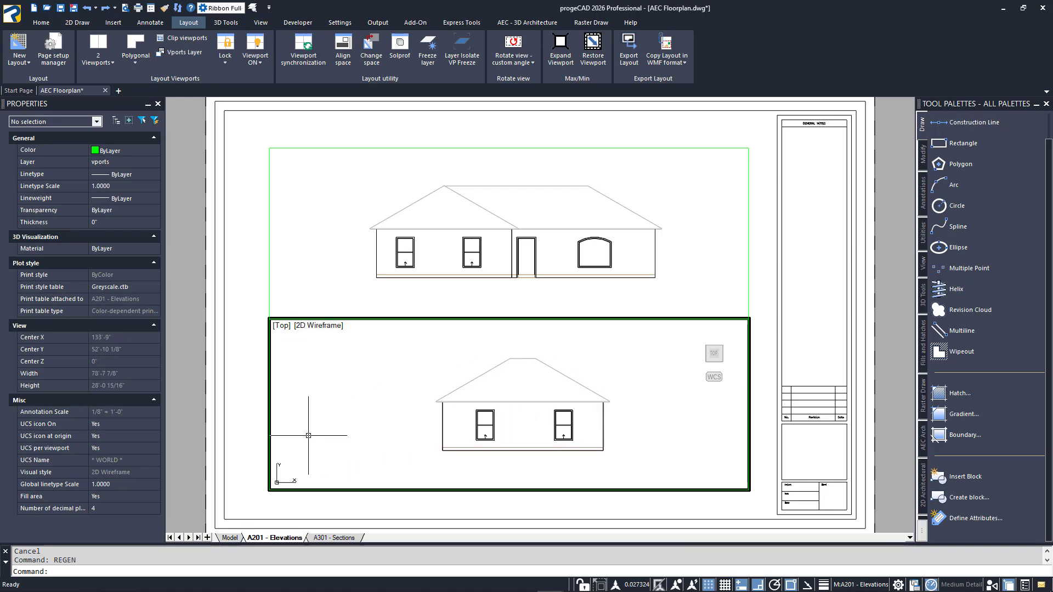
double_click(238, 444)
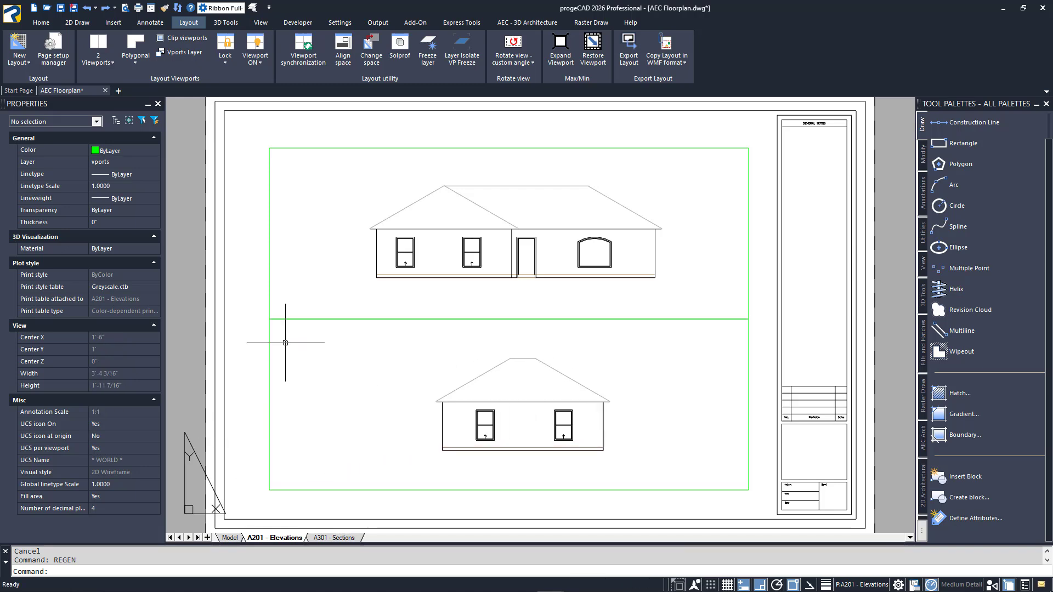
Step: Set the standard scale of both elevation viewports to 1:50 and lock their display
click(293, 294)
click(251, 341)
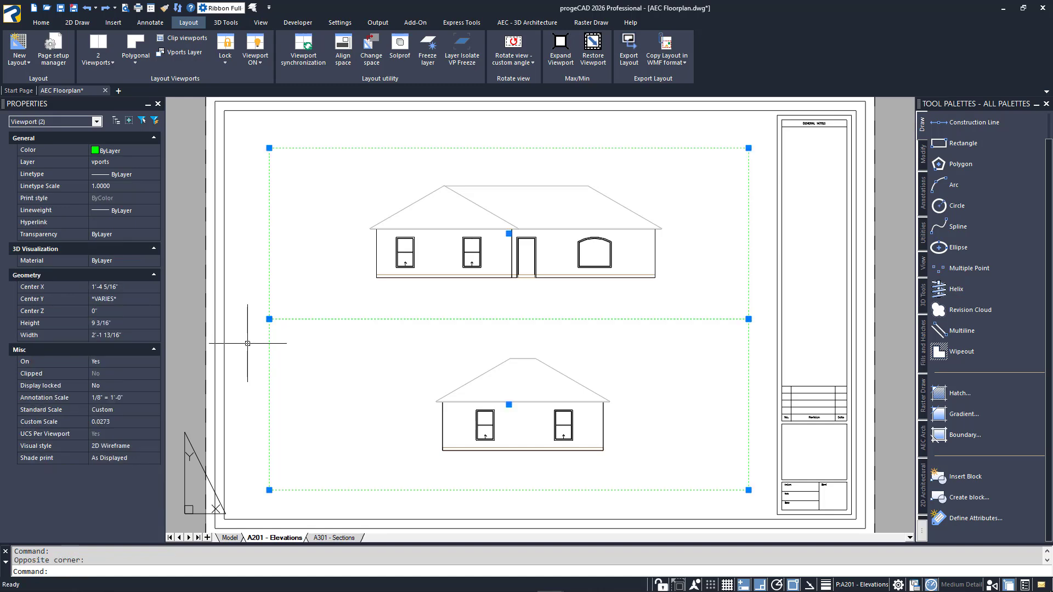
click(143, 407)
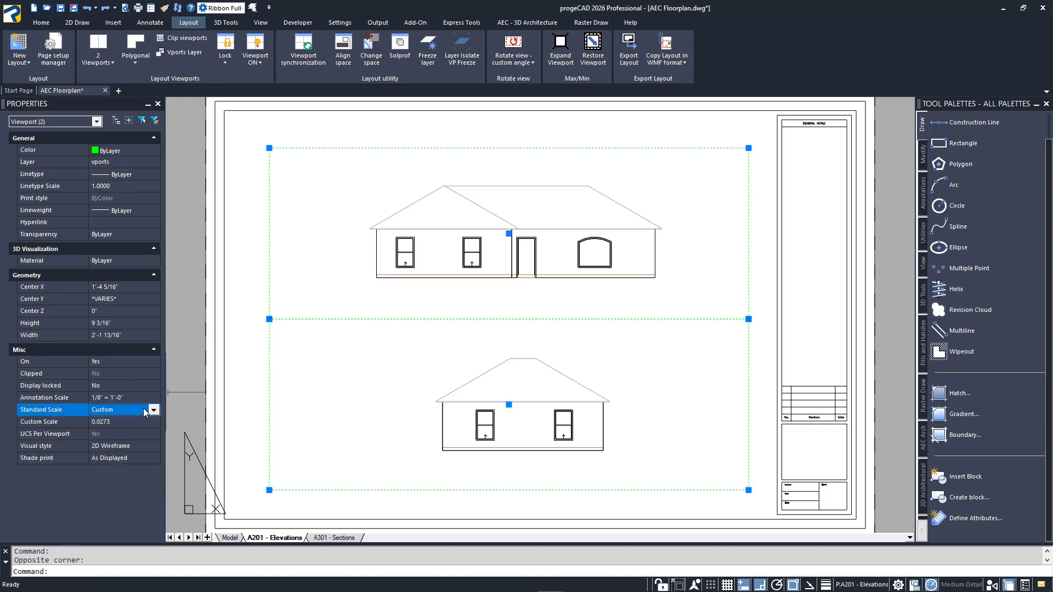
click(153, 409)
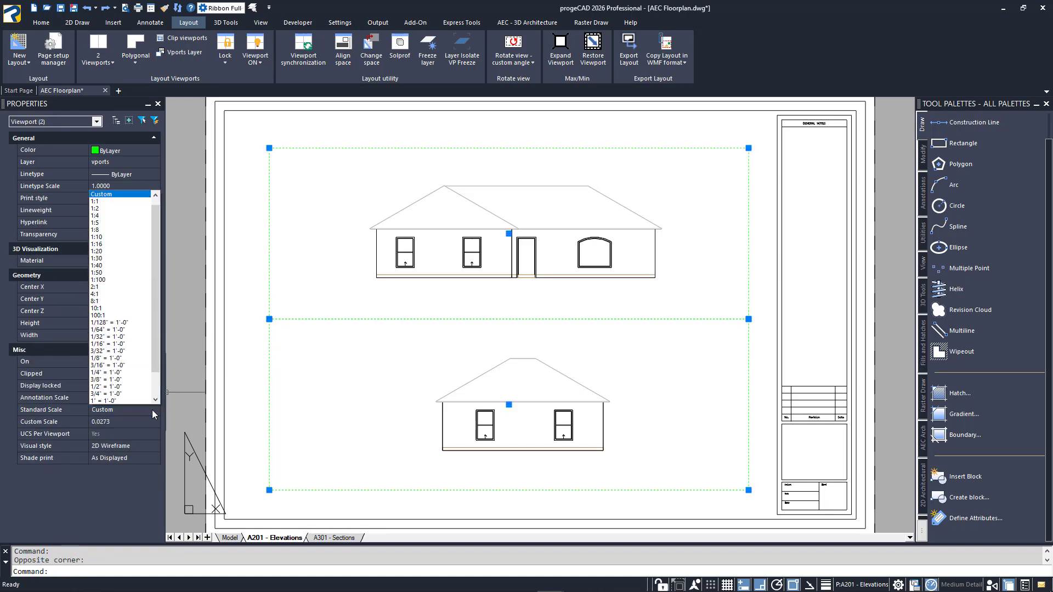
click(140, 274)
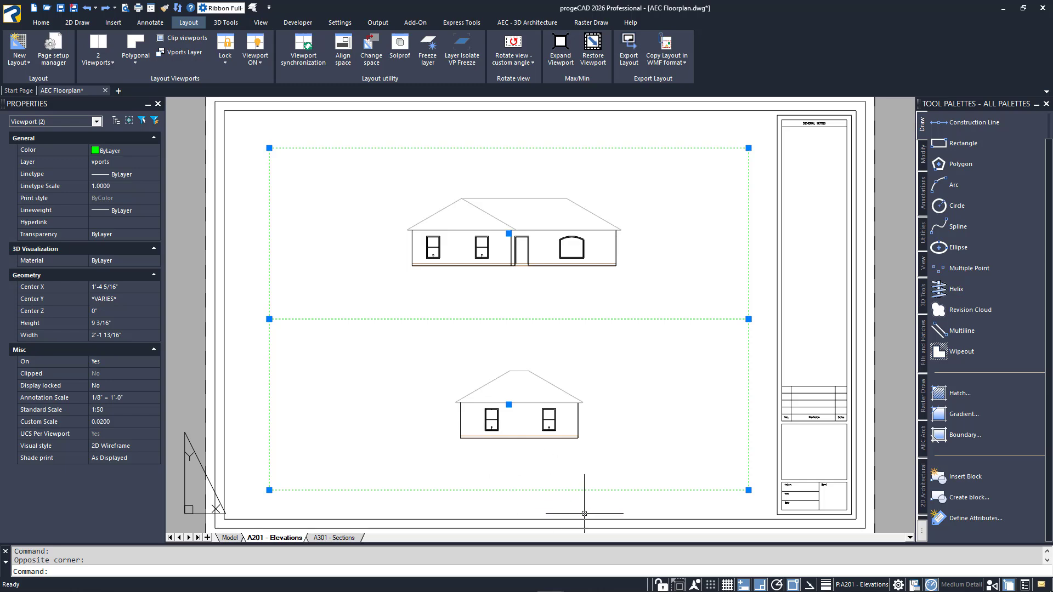
click(659, 585)
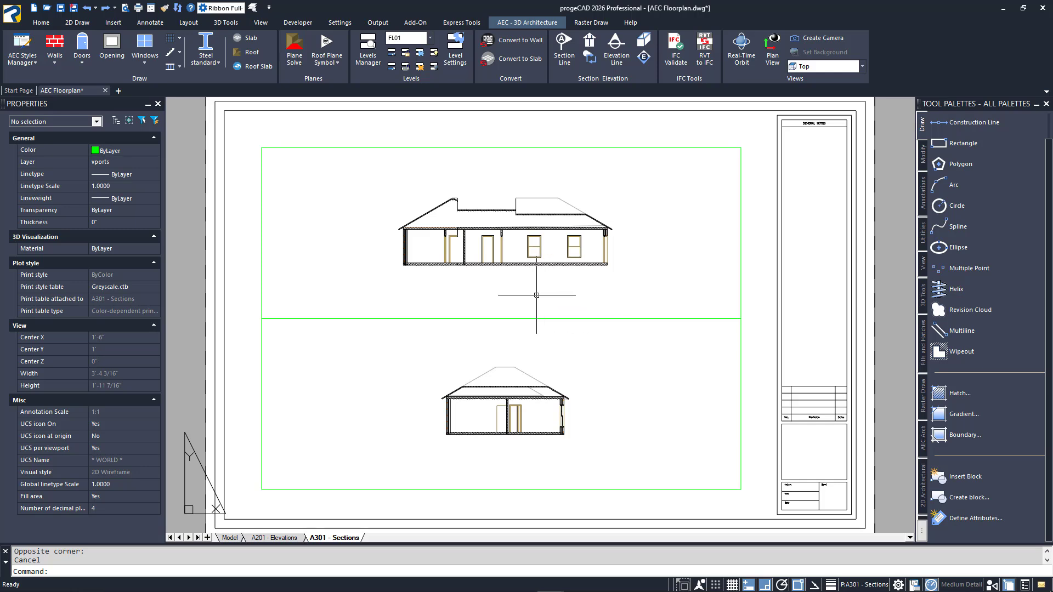
Step: Return from the A301 - Sections layout to model space
click(235, 538)
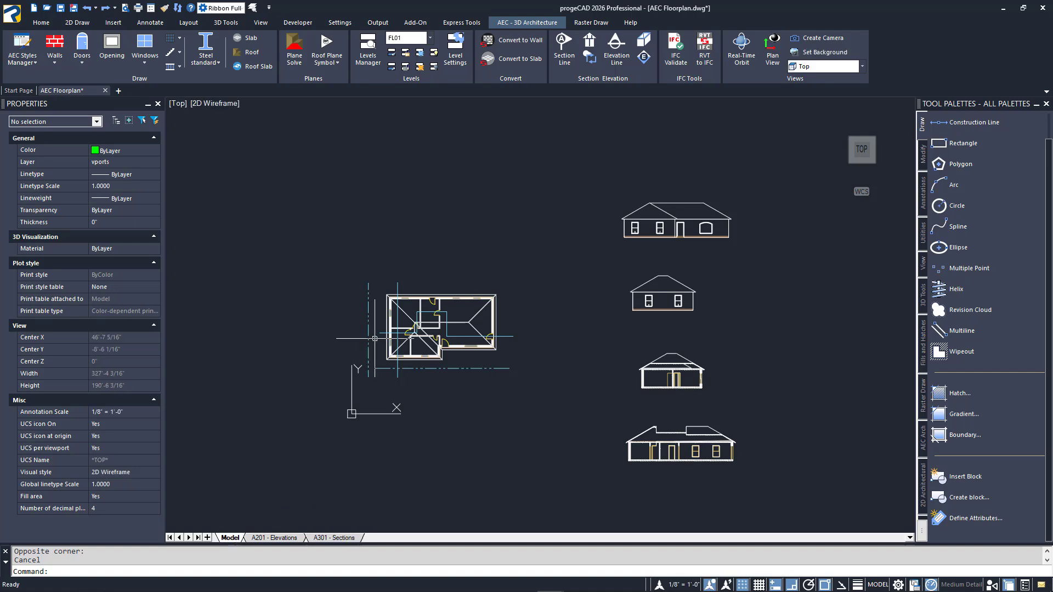
Step: Erase the 3' Double_Hung window nearest the door in the floor plan's upper exterior wall
scroll(452, 296, up, 8)
click(454, 282)
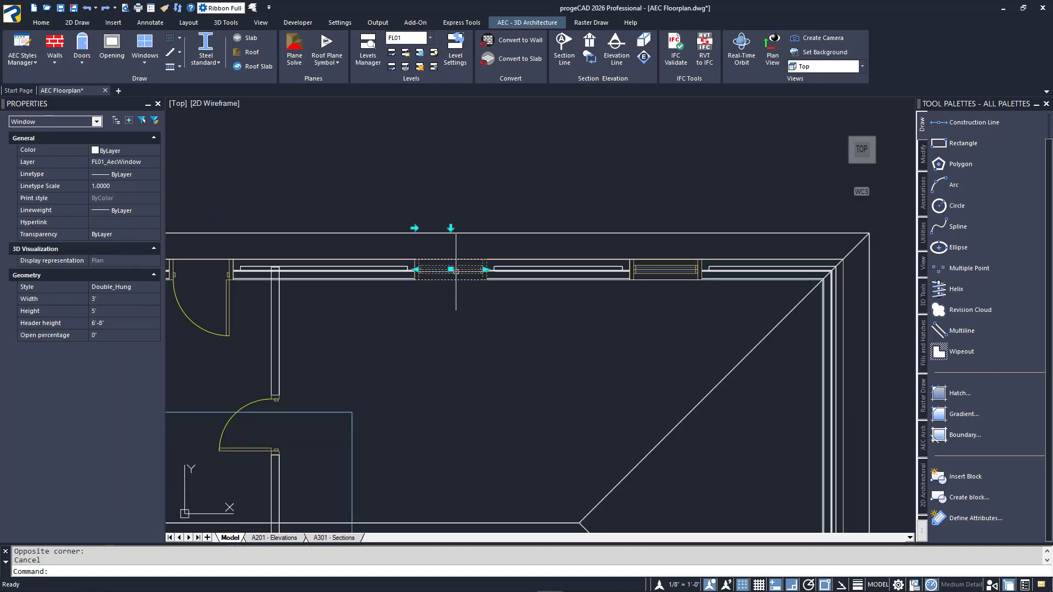
text(E)
key(Return)
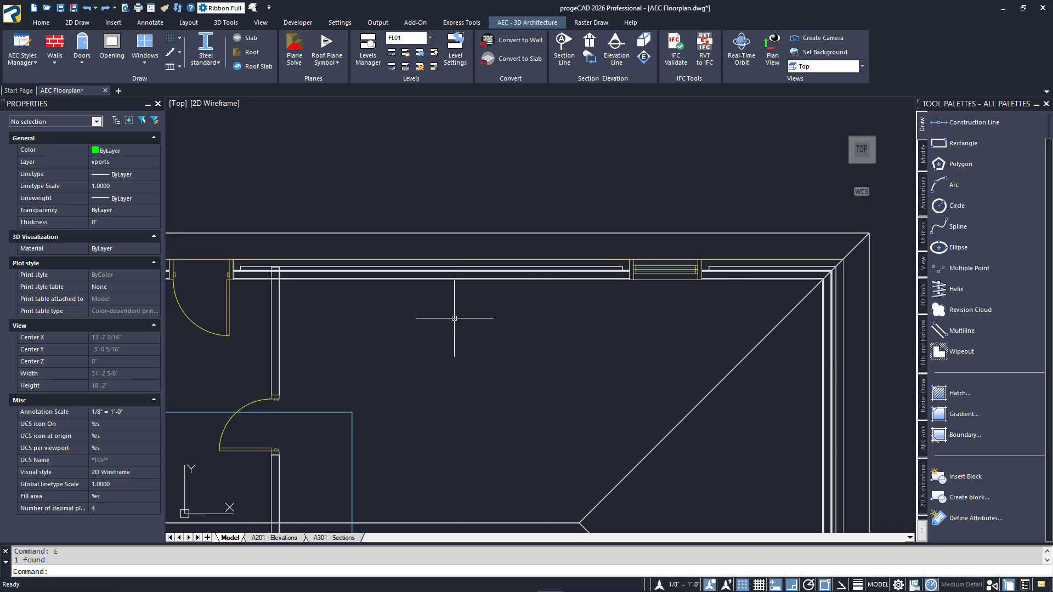
Step: Activate and unlock the upper viewport on the A301 - Sections layout and update its 2D section from the model
click(335, 538)
double_click(410, 292)
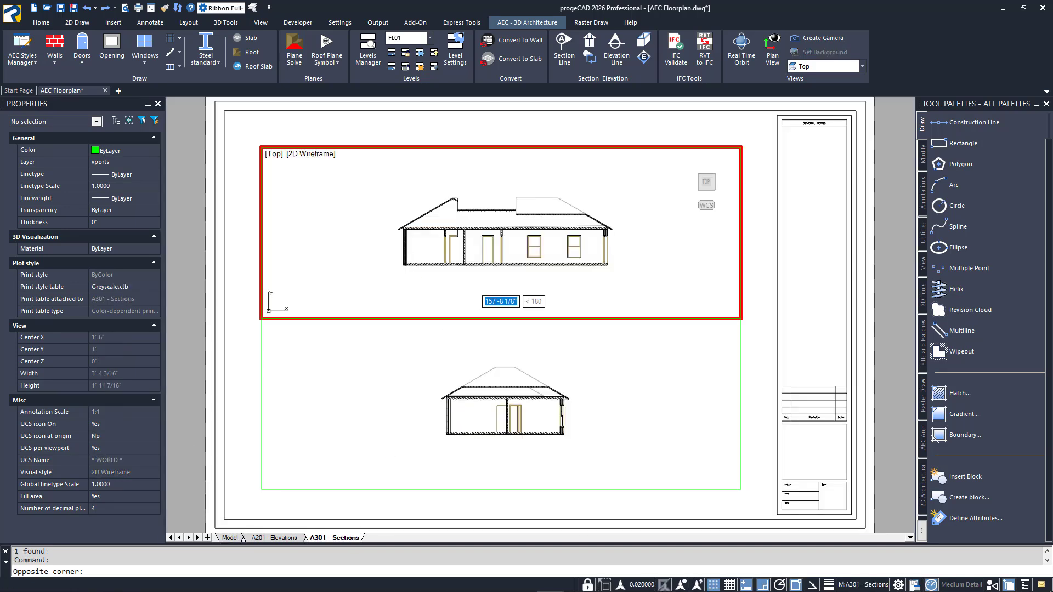
click(587, 585)
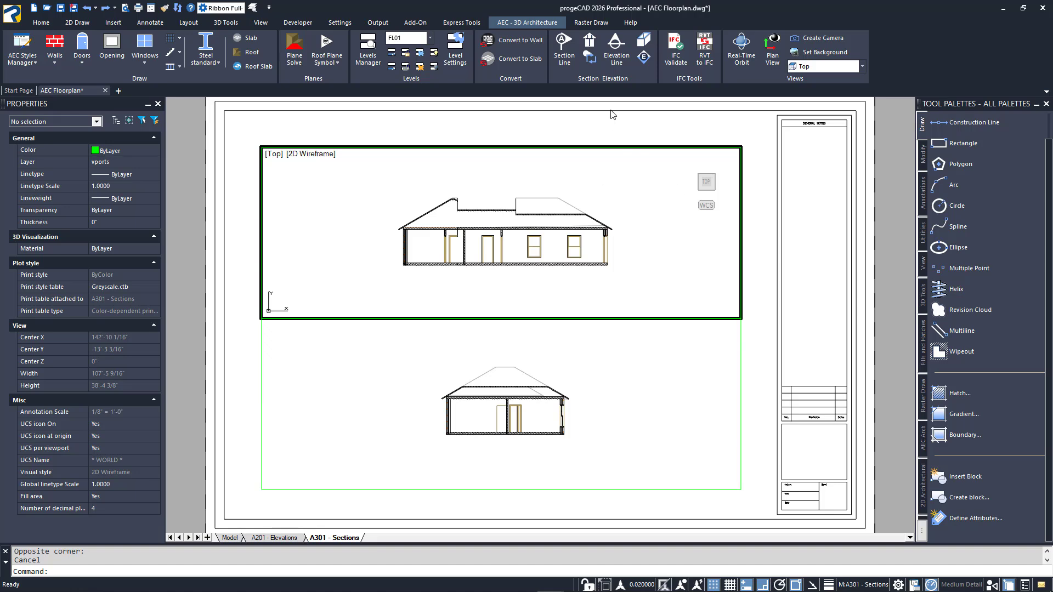
click(593, 65)
click(565, 201)
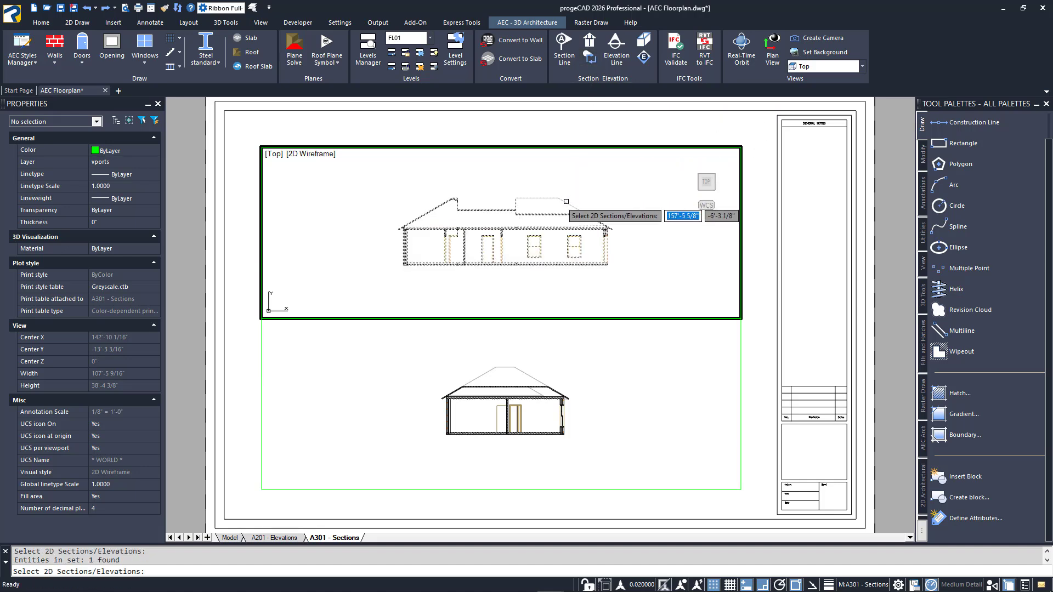
key(Return)
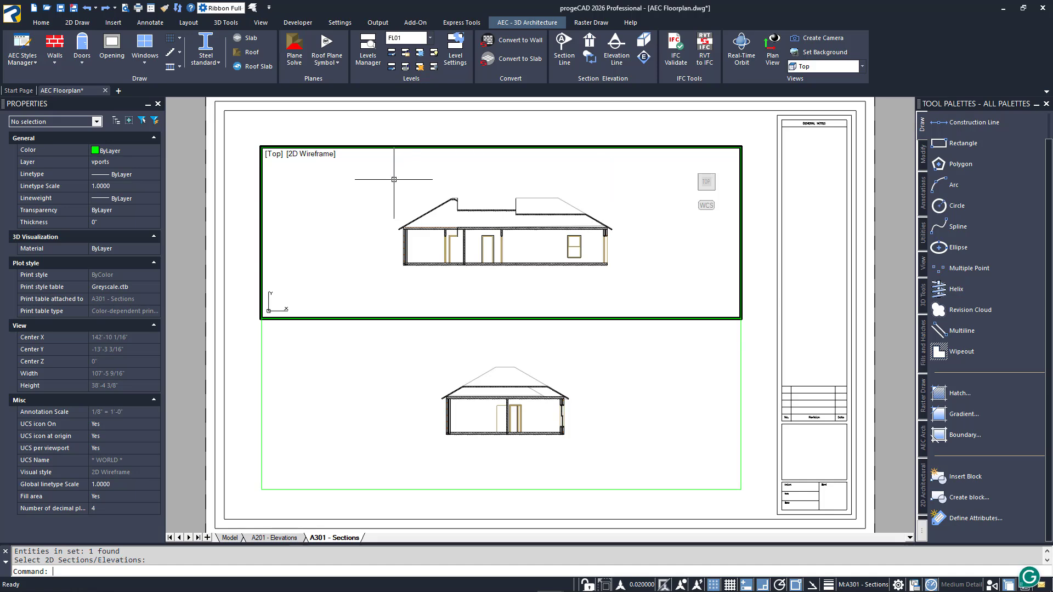
Step: Undo the section update and the window deletion, back to the full view of the plan, elevations and sections in model space
click(87, 7)
click(87, 8)
click(89, 9)
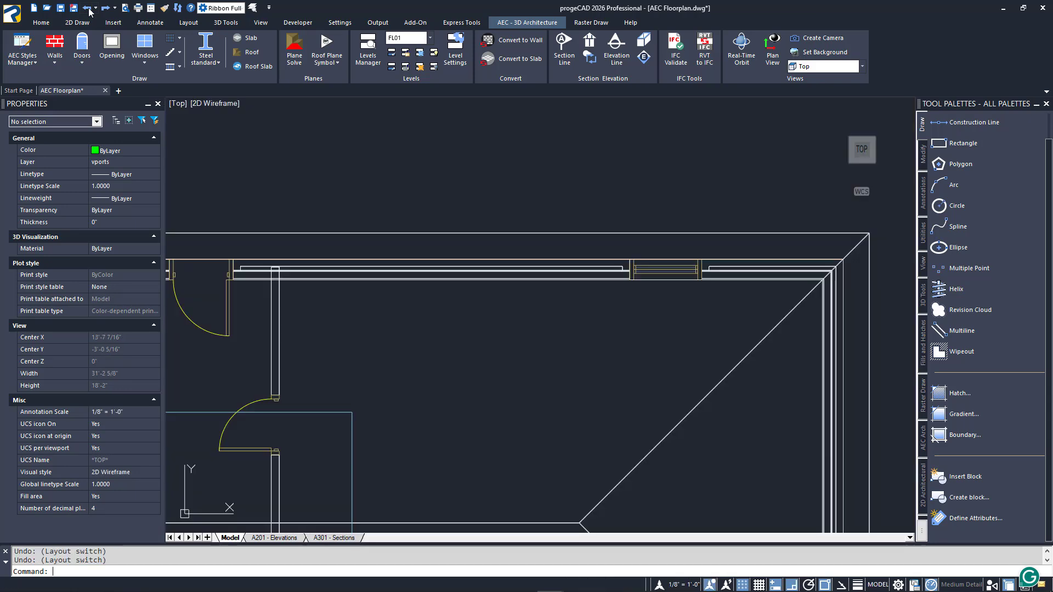
click(89, 9)
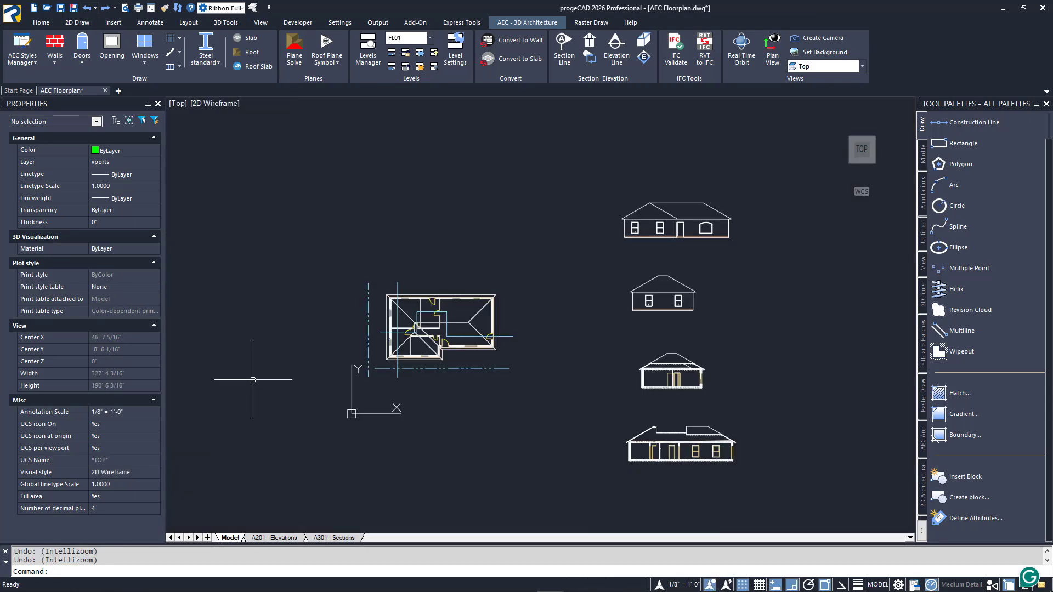
Step: Switch to the A301 - Sections layout and save the drawing
click(330, 537)
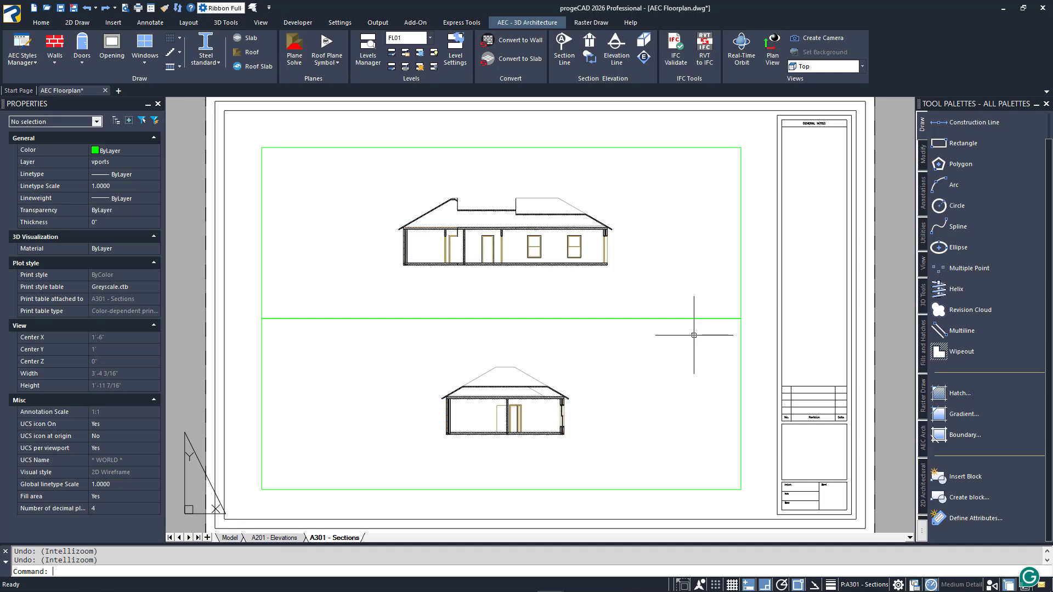
key(ctrl+s)
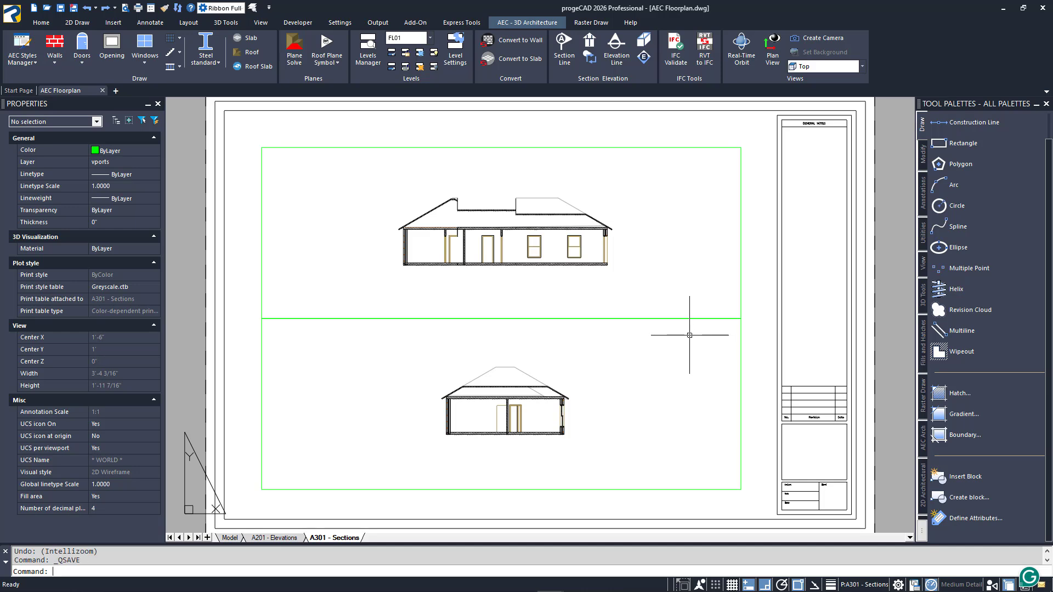
Step: Start publishing the drawing's sheets and set the output to the printer named in page setup
click(12, 13)
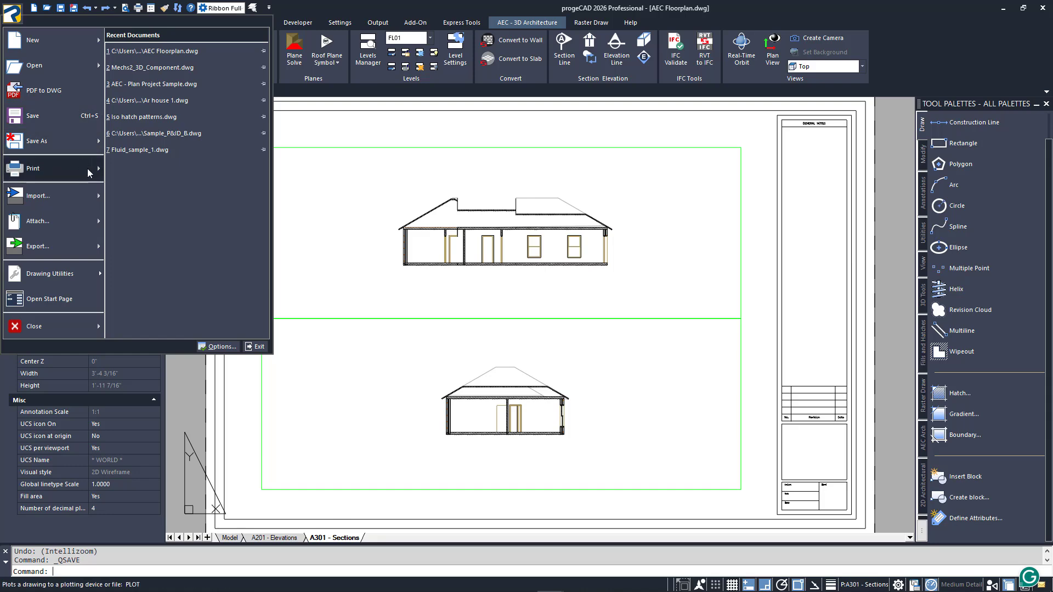
mouse_move(94, 169)
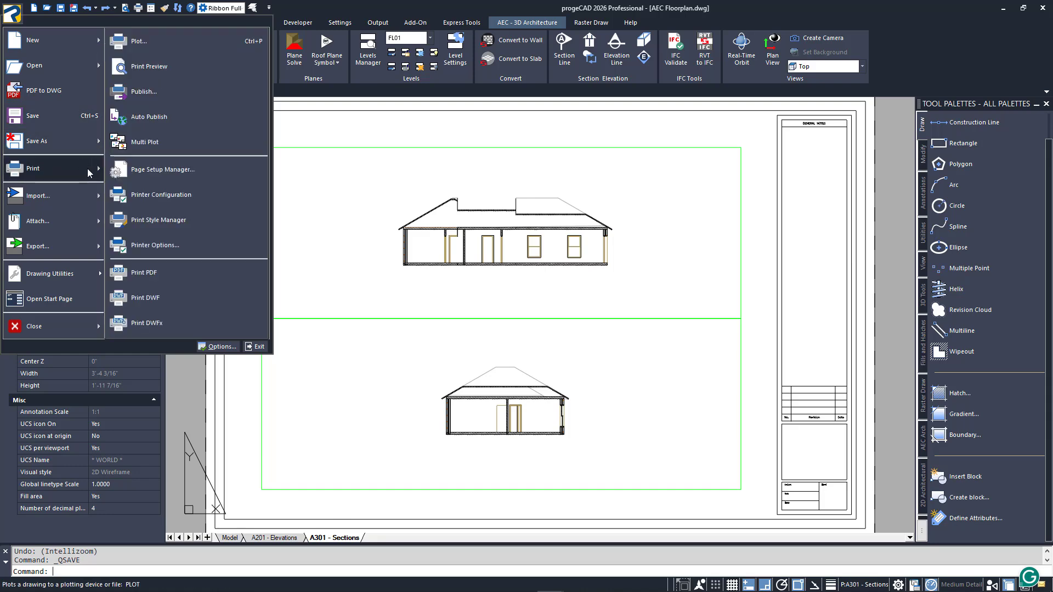
click(160, 91)
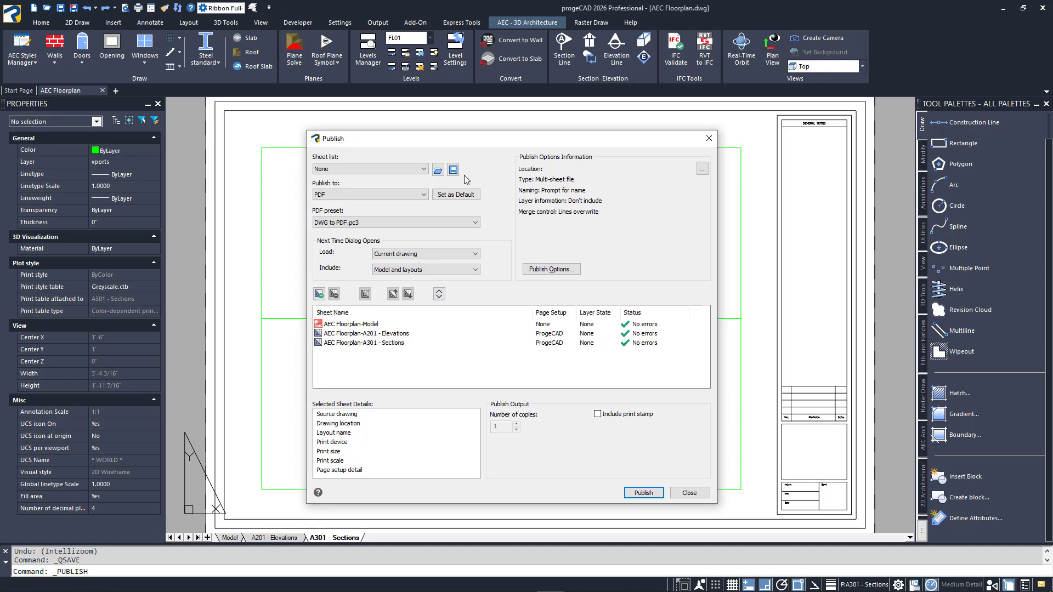
click(426, 195)
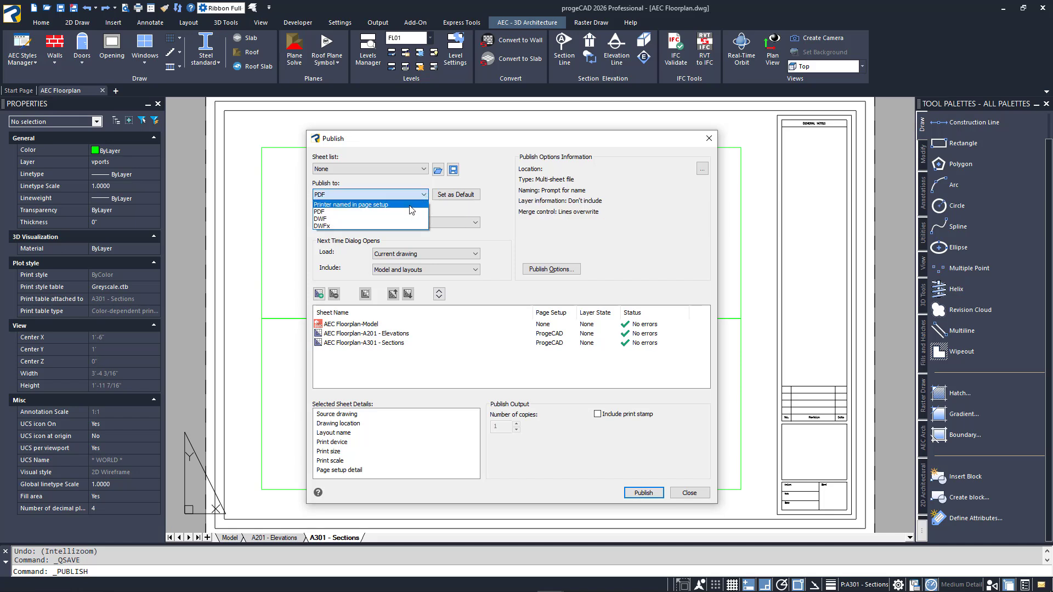
click(409, 205)
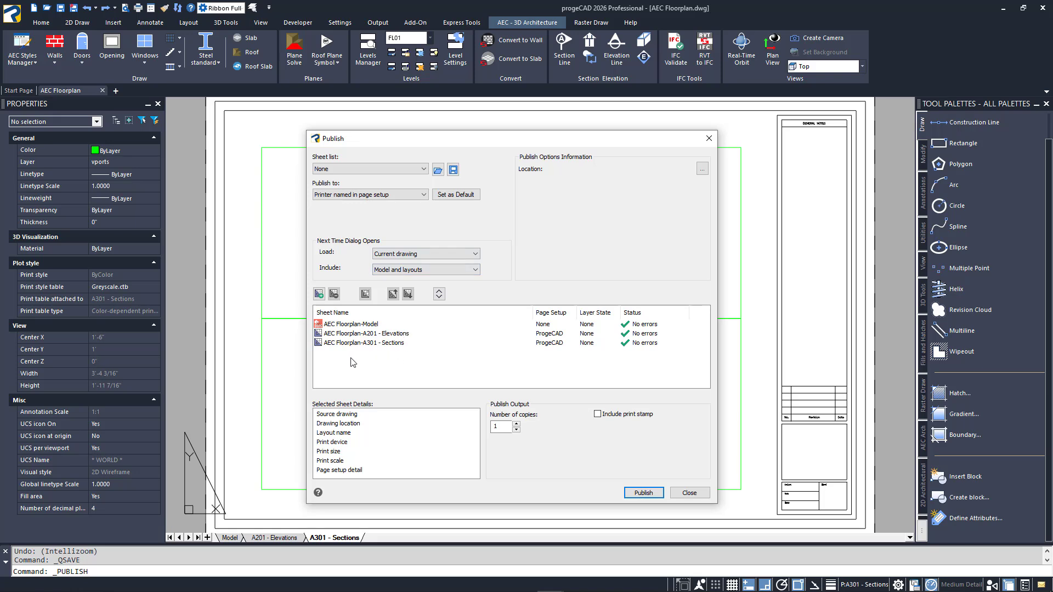
Step: Remove the AEC Floorplan-Model sheet from the publish list and publish the A201 - Elevations and A301 - Sections sheets
click(355, 325)
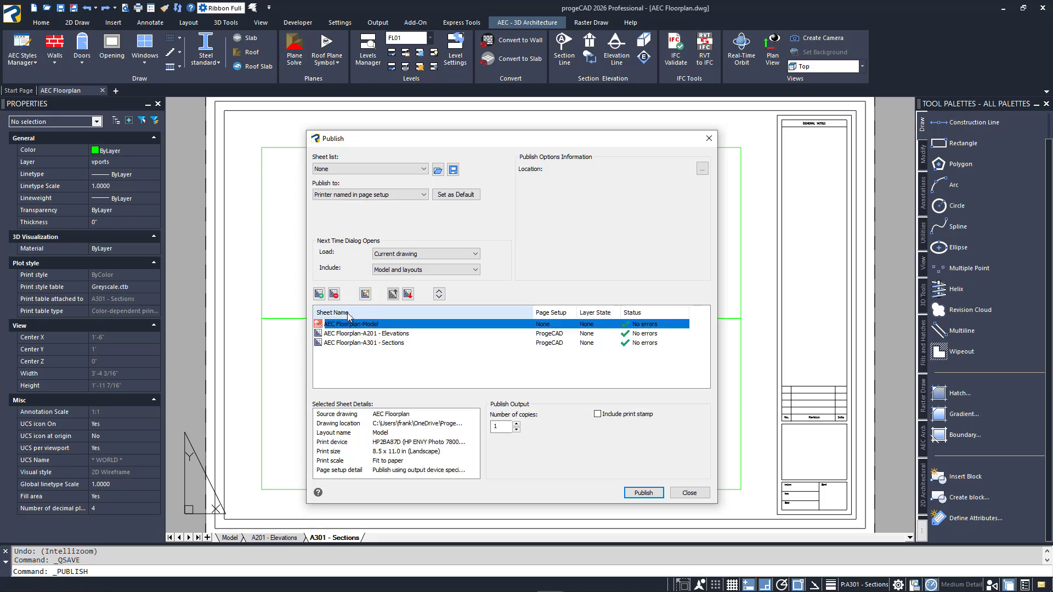
click(335, 294)
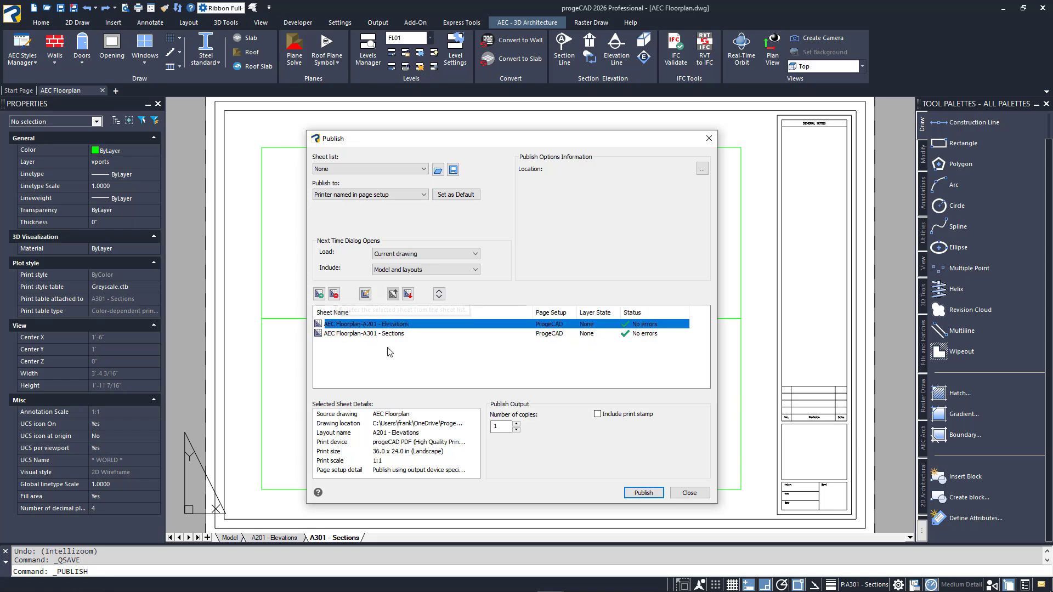
click(399, 355)
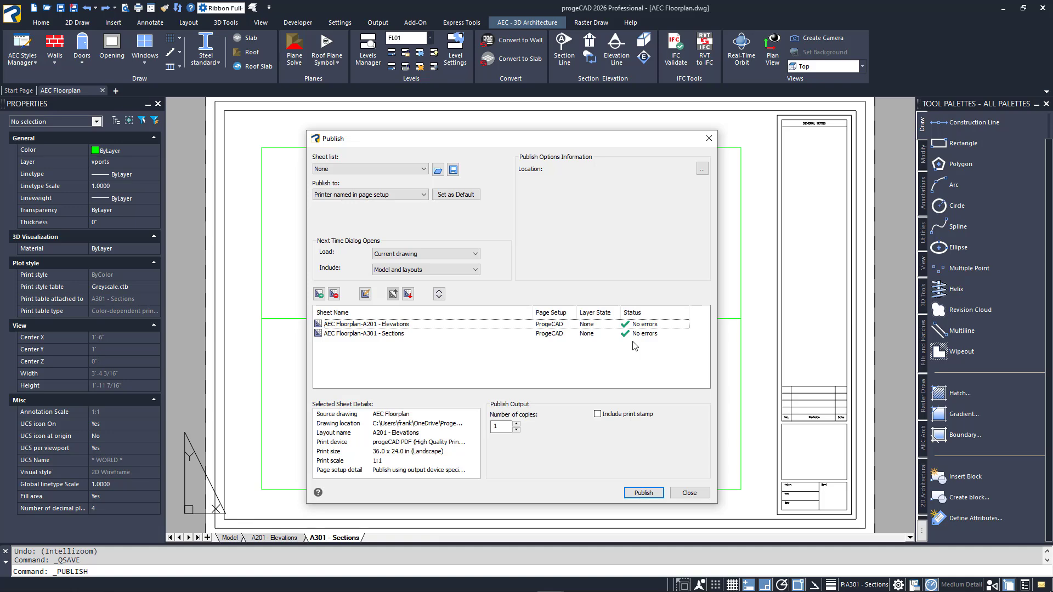
click(640, 493)
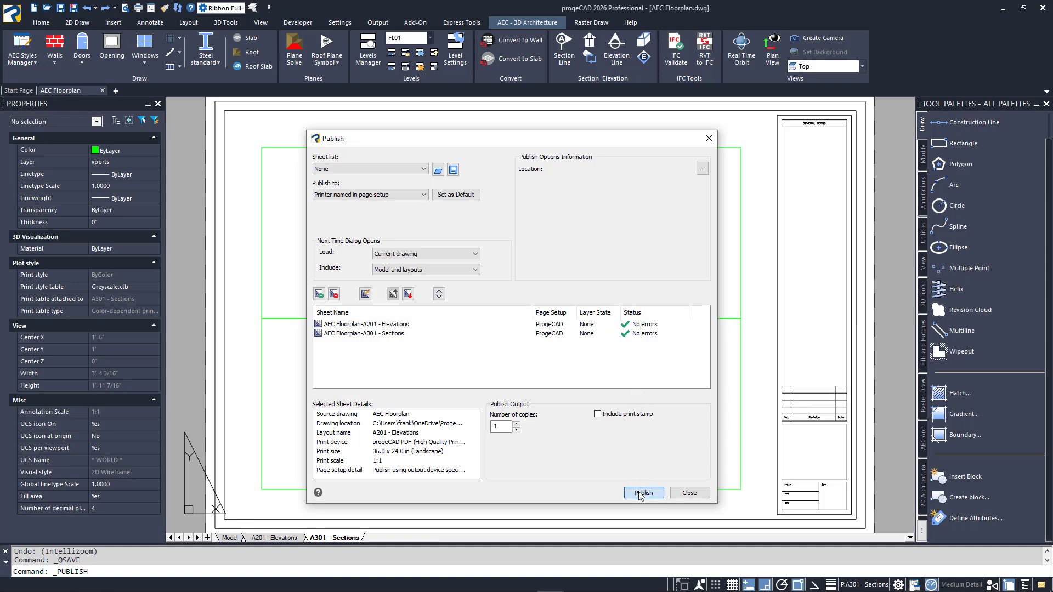